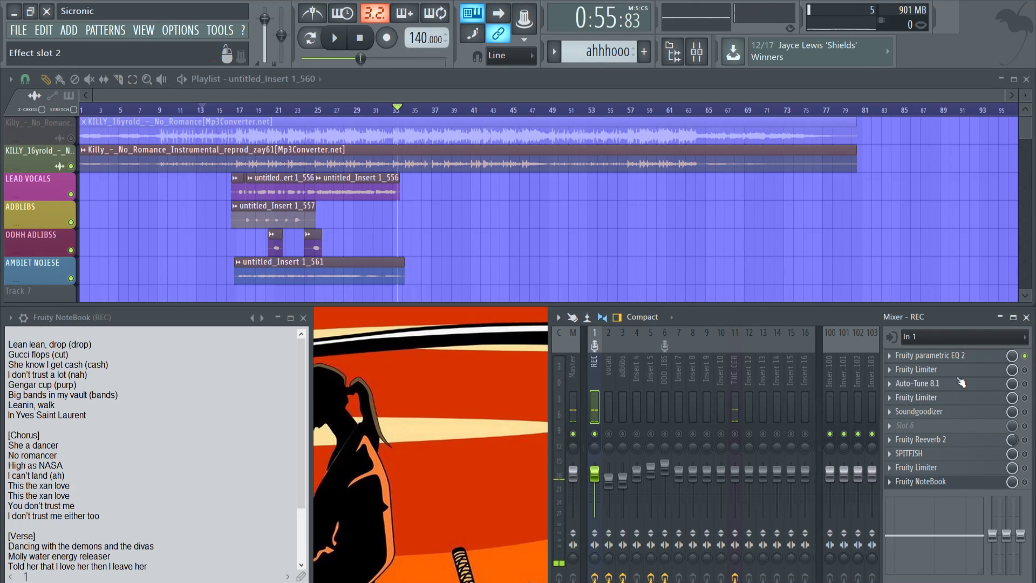
Inspect the low-cut curve of the Fruity parametric EQ 2 on the REC mixer track and close the plugin.
click(929, 355)
drag(288, 203, 344, 362)
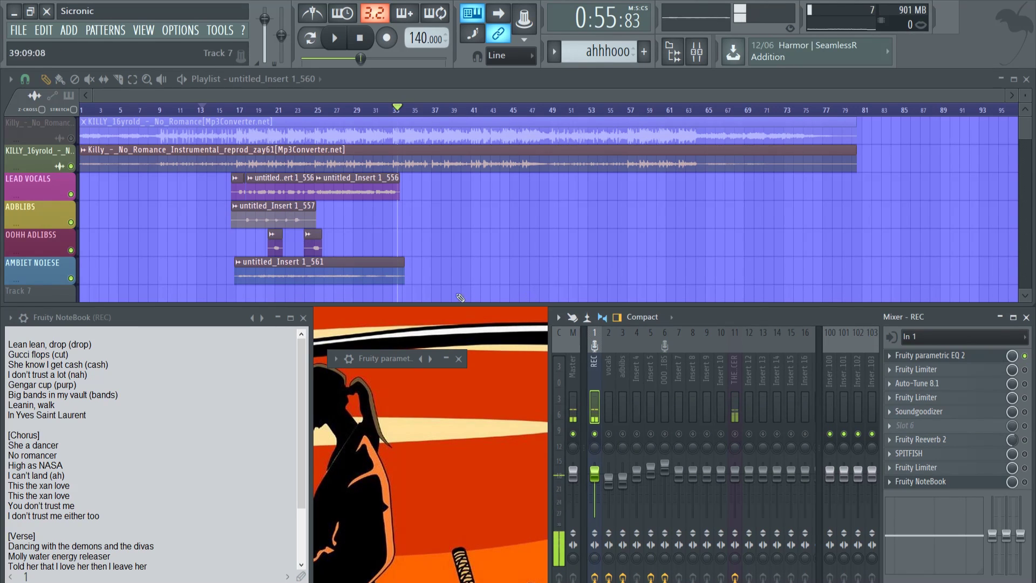
double_click(394, 361)
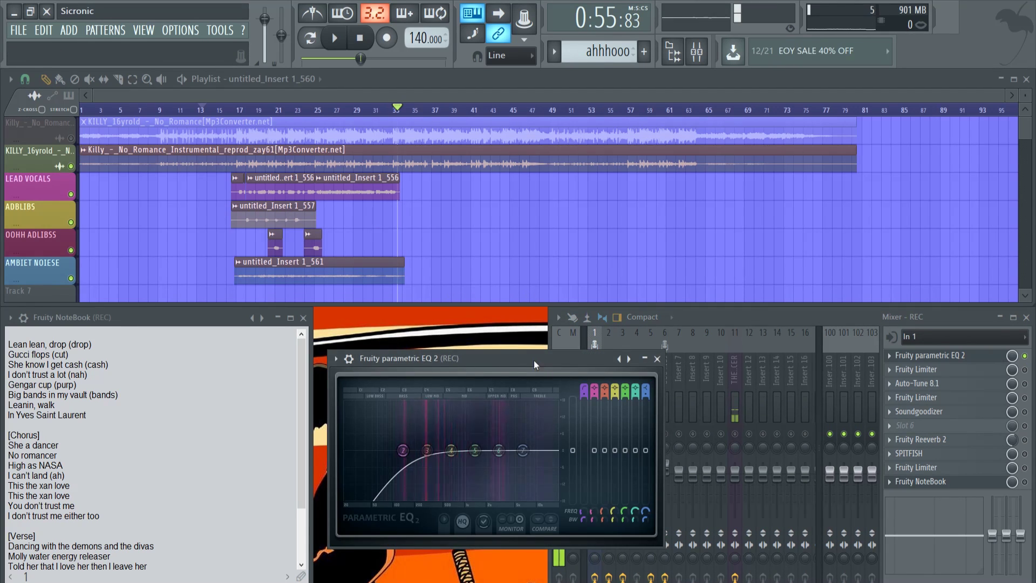
drag(509, 354, 421, 347)
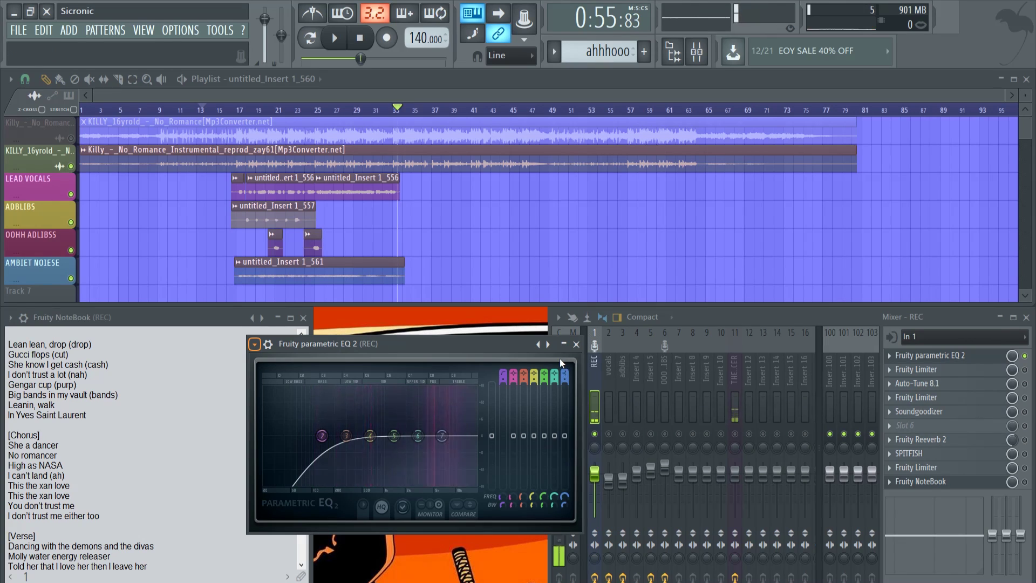
click(576, 344)
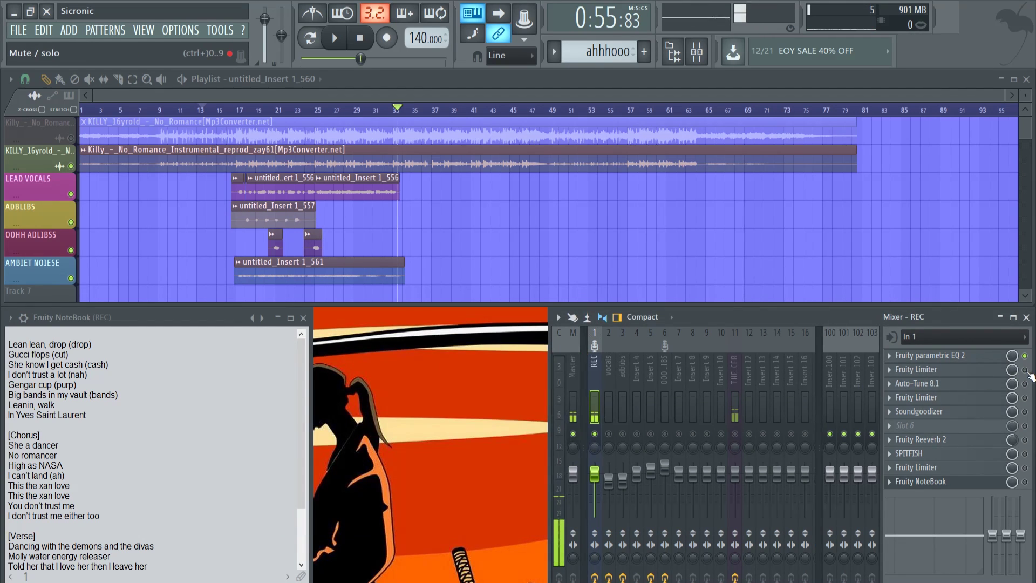
Enable the first Fruity Limiter on the REC track and review its compressor threshold, ratio and envelope settings.
click(939, 370)
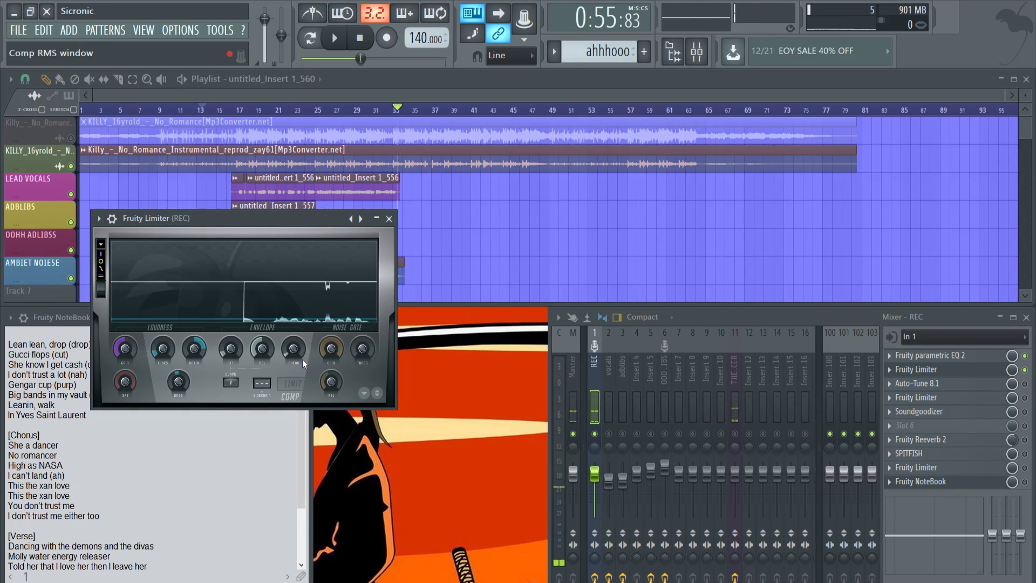
click(165, 354)
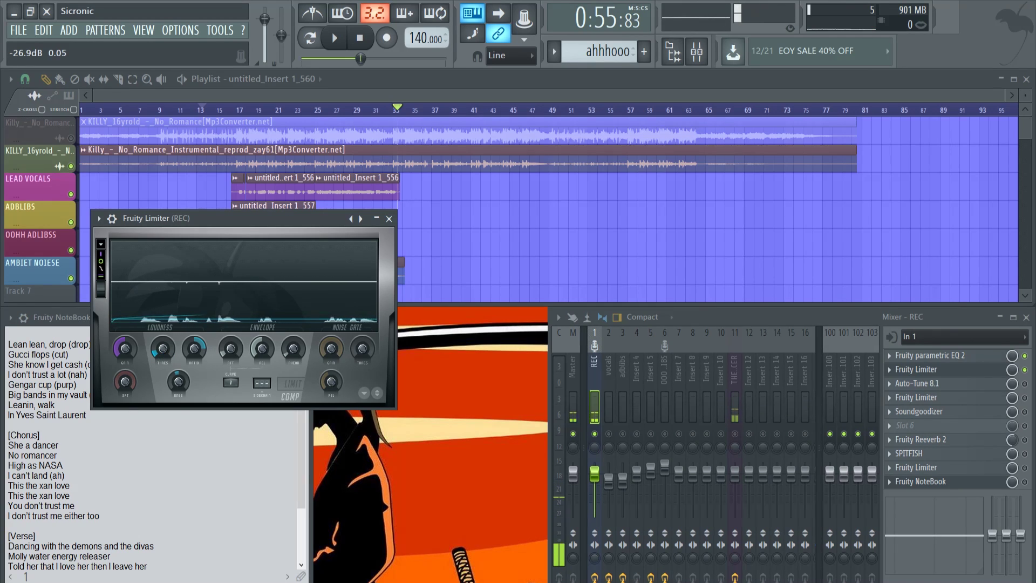
click(198, 354)
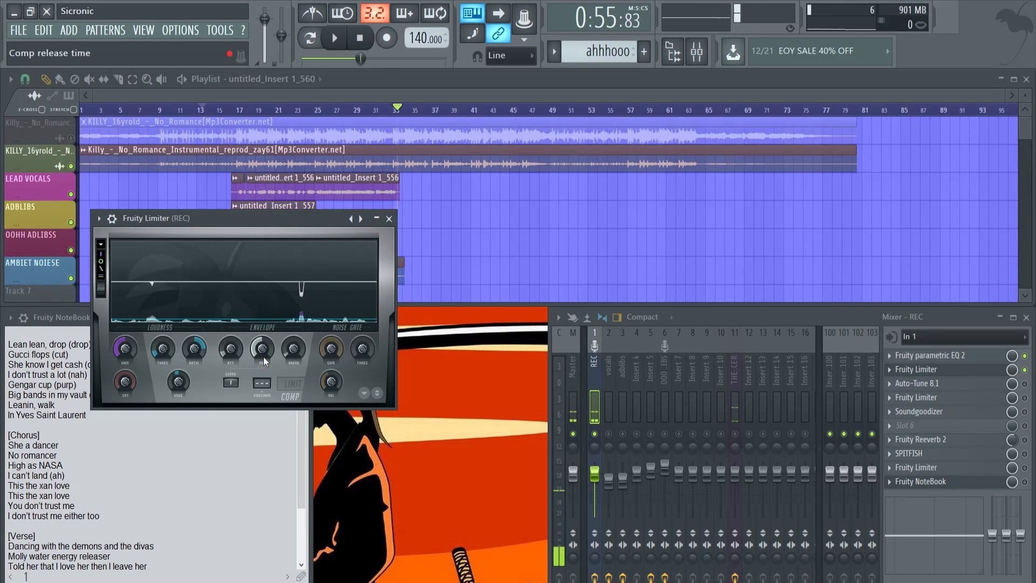
click(389, 218)
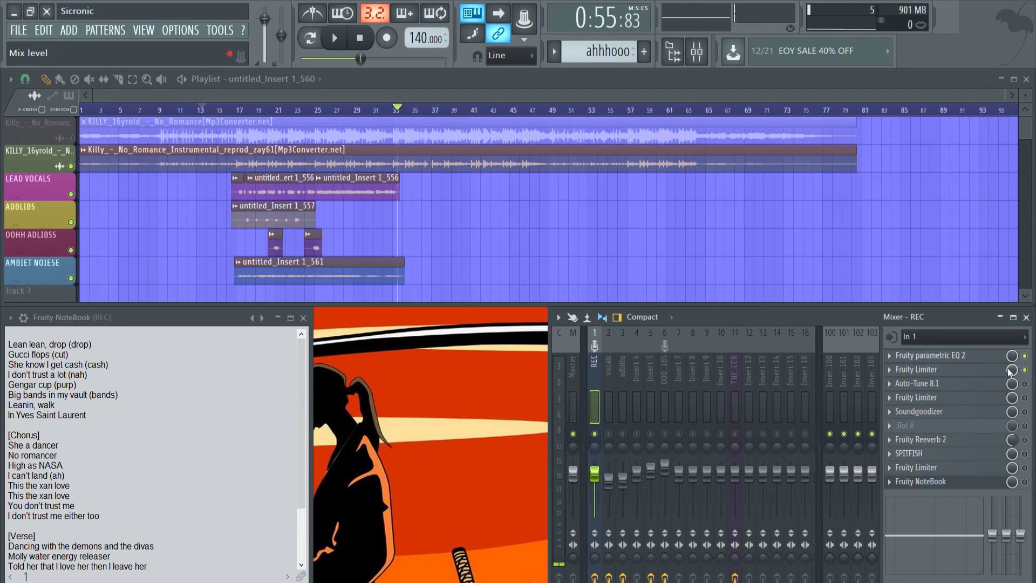
Apply the minor scale in Auto-Tune 8.1 on the REC track and leave the effect enabled.
click(972, 388)
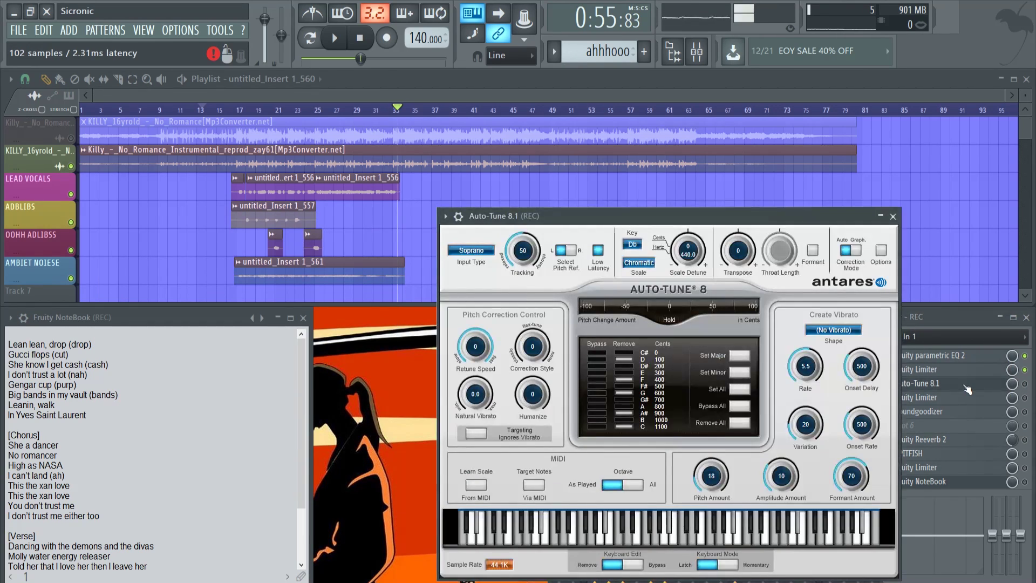
drag(617, 220, 375, 214)
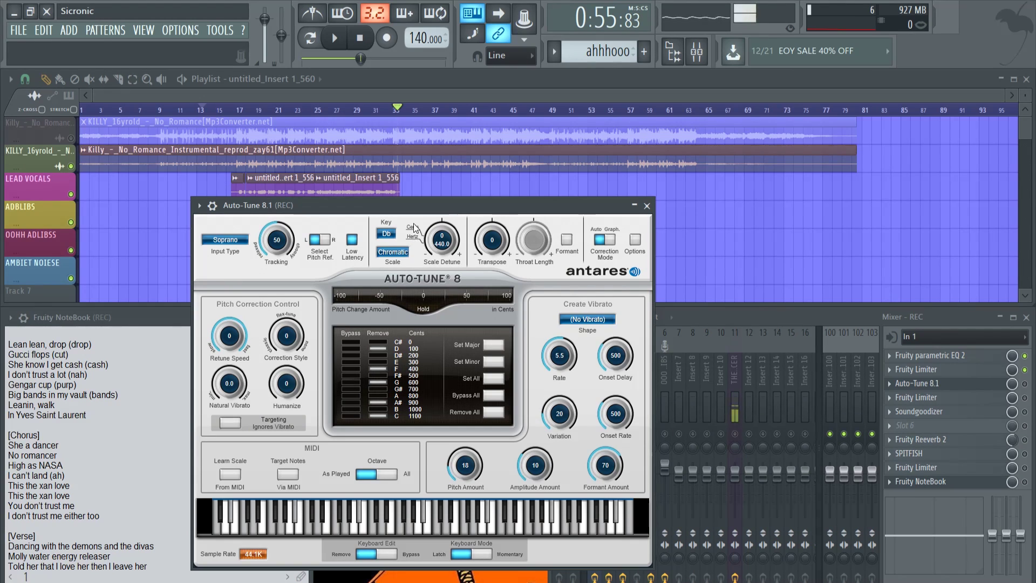
drag(418, 212, 404, 208)
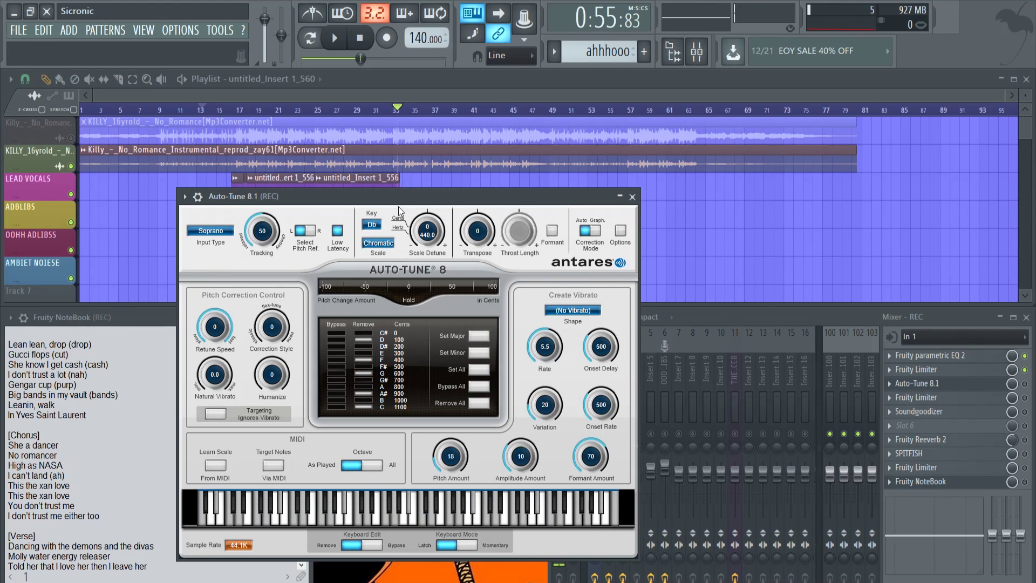
mouse_move(400, 210)
mouse_down()
mouse_move(459, 209)
mouse_move(416, 209)
mouse_up()
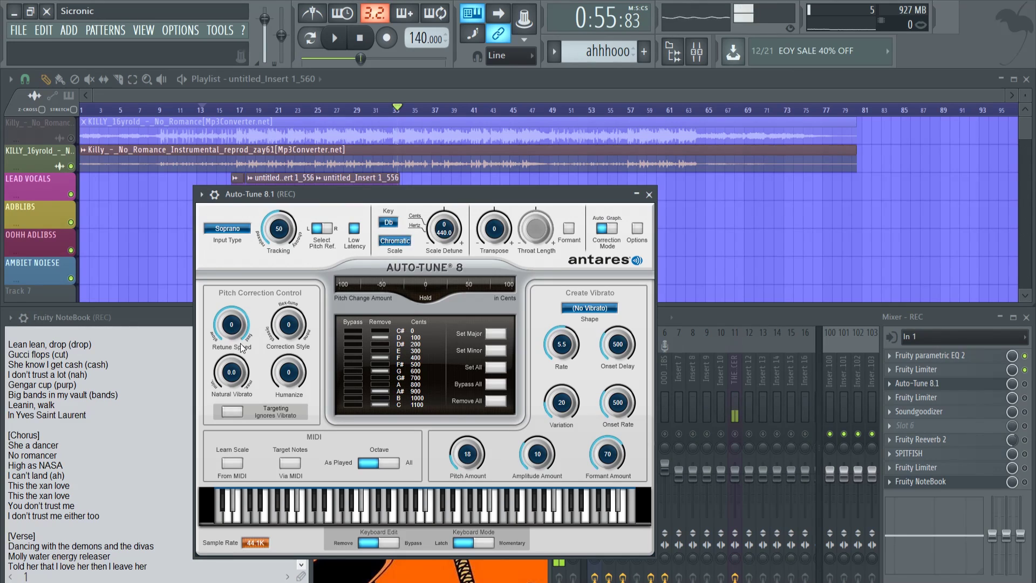
click(497, 351)
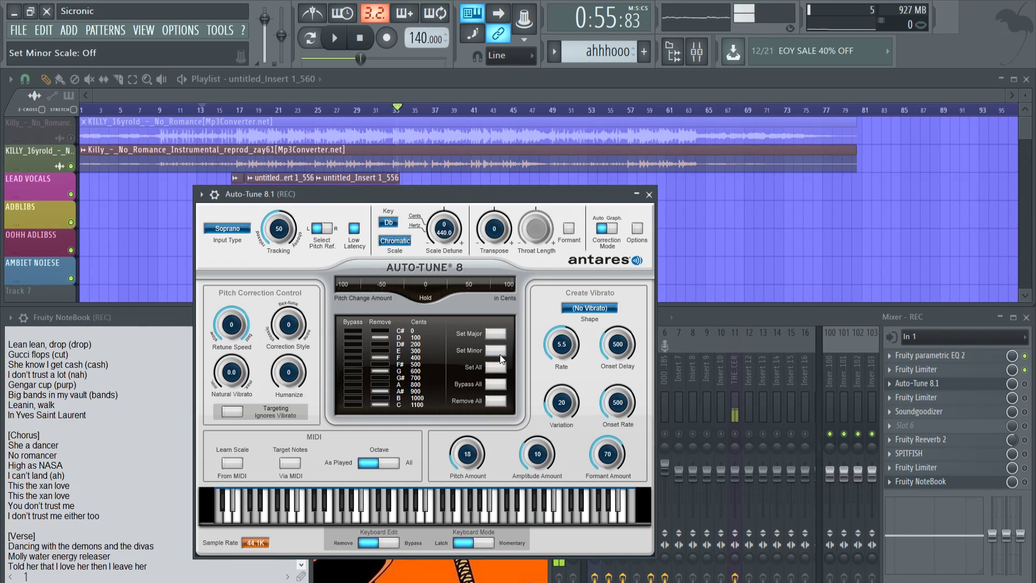
click(650, 194)
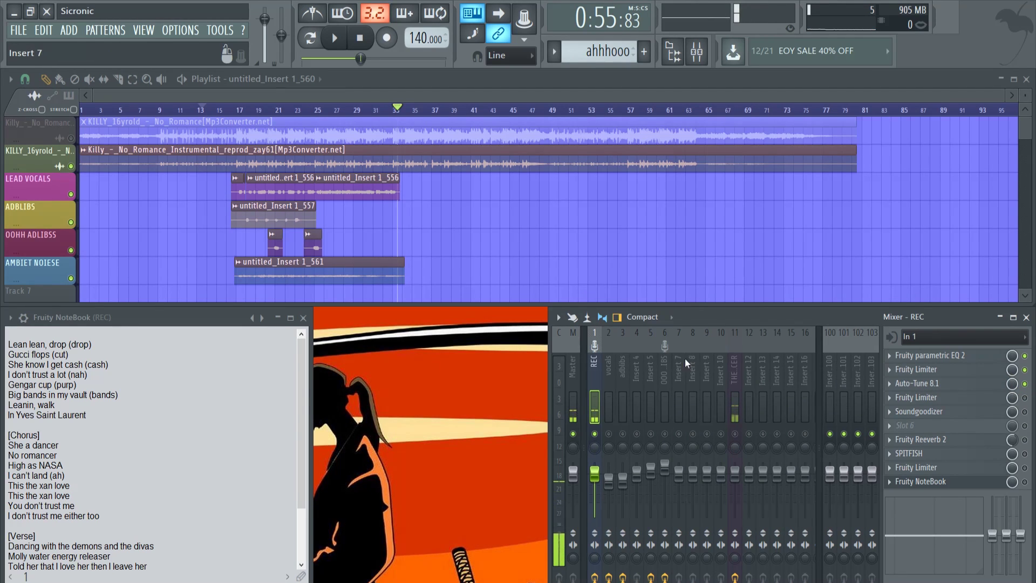
Enable the second Fruity Limiter and the Soundgoodizer on the REC track, checking each plugin's settings.
click(986, 401)
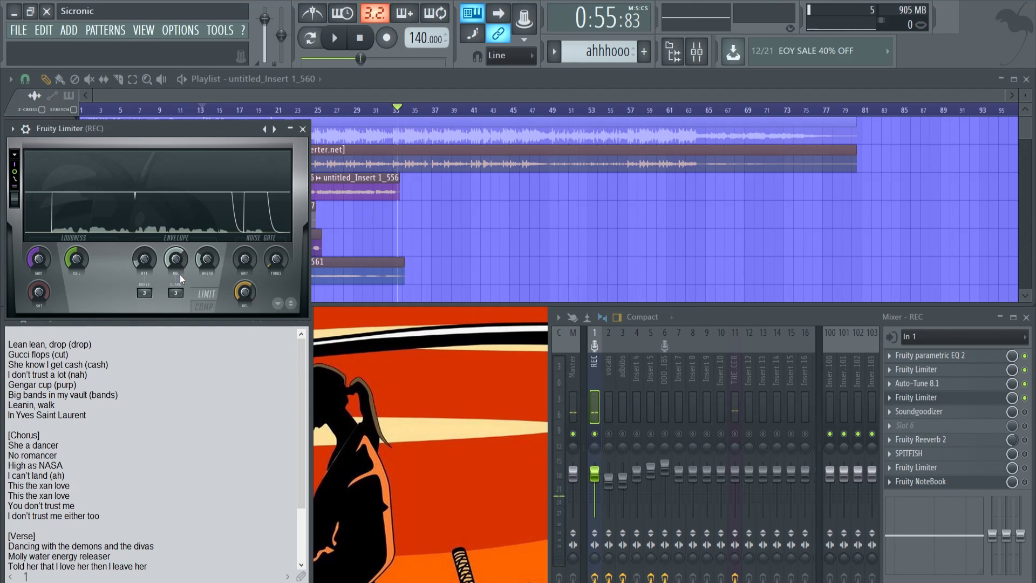
click(303, 129)
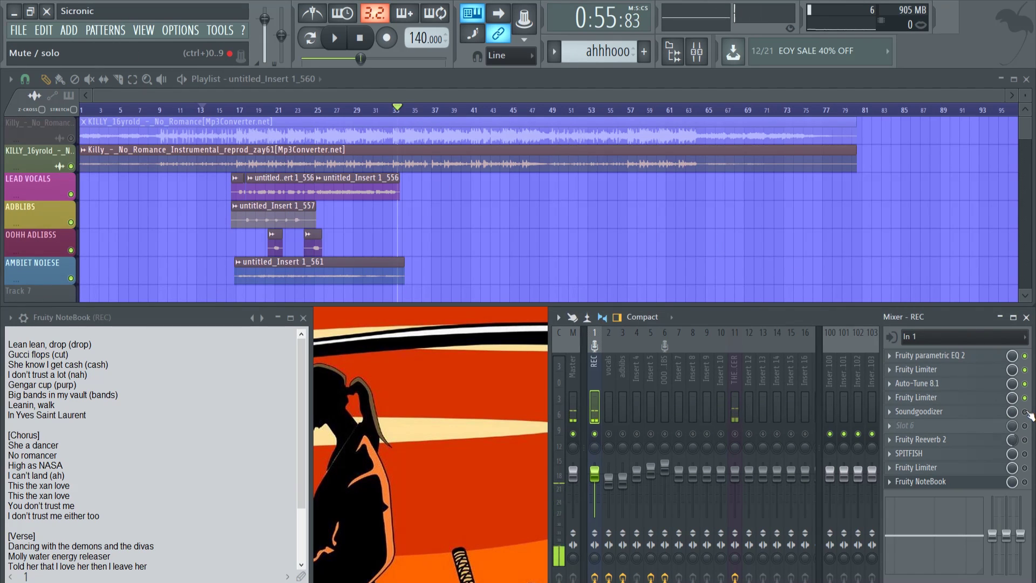
click(963, 414)
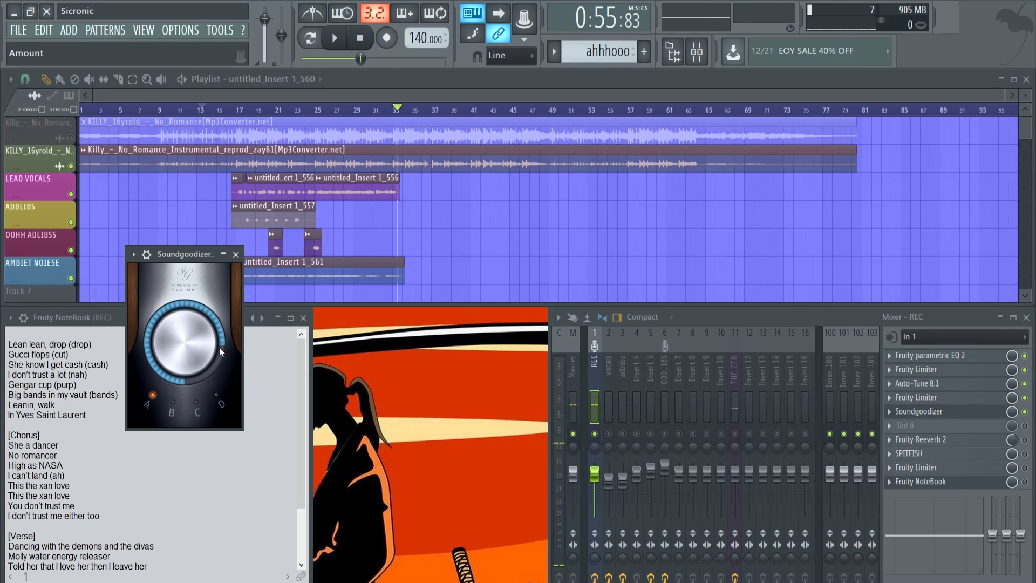
click(236, 255)
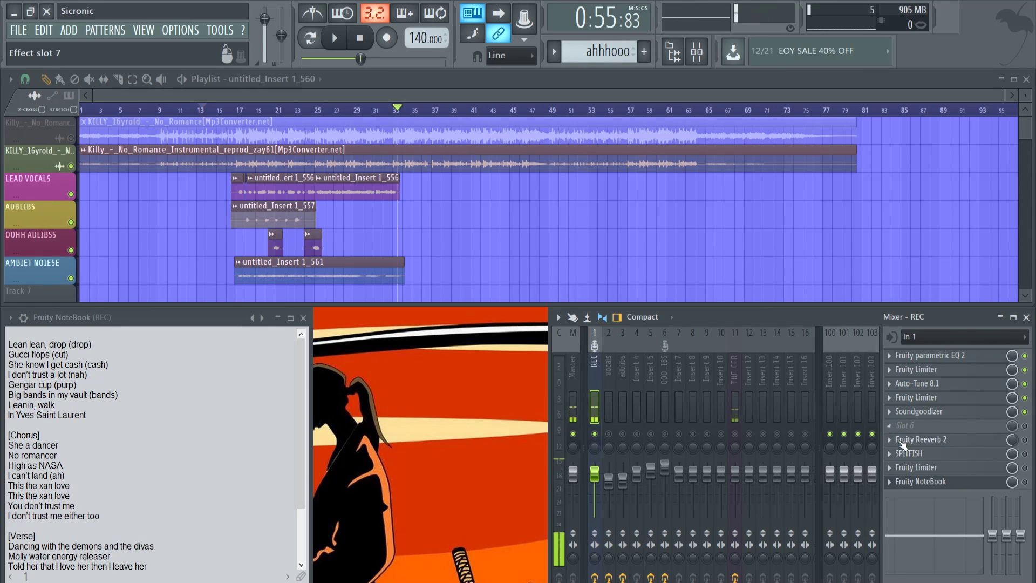
Enable the SPITFISH de-esser on the REC track and review its sense, tune and depth settings.
click(927, 457)
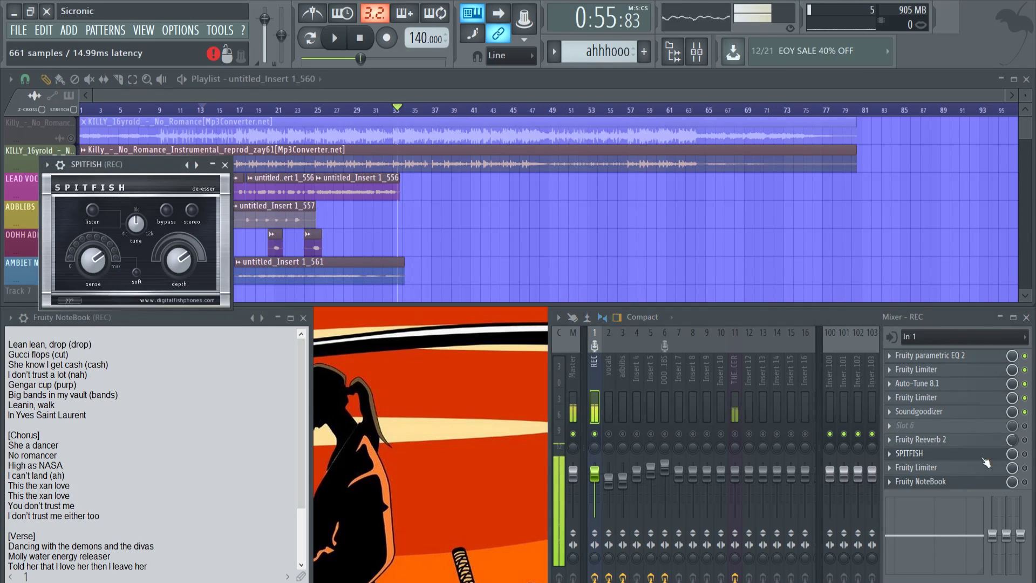
click(1026, 455)
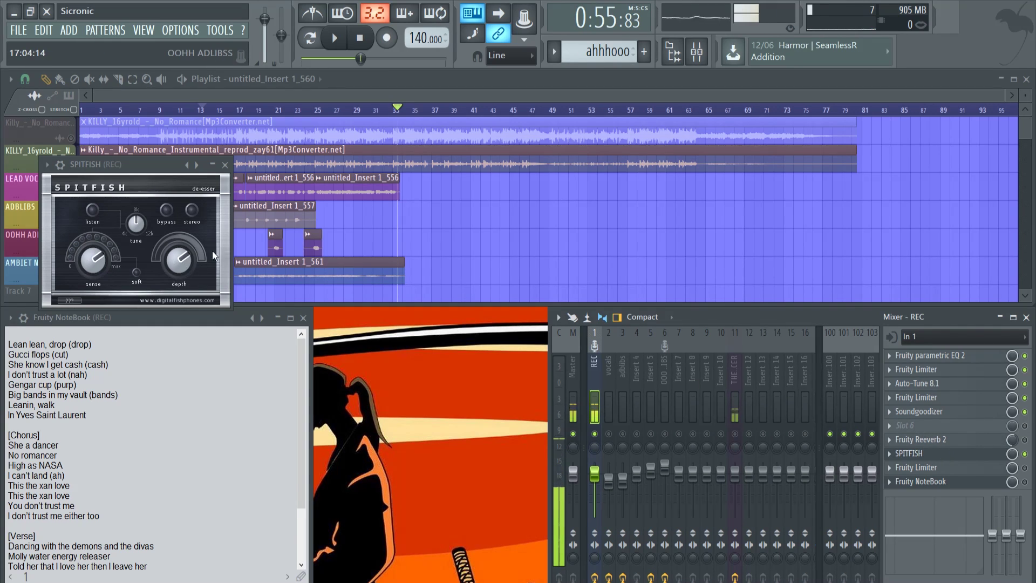
click(909, 454)
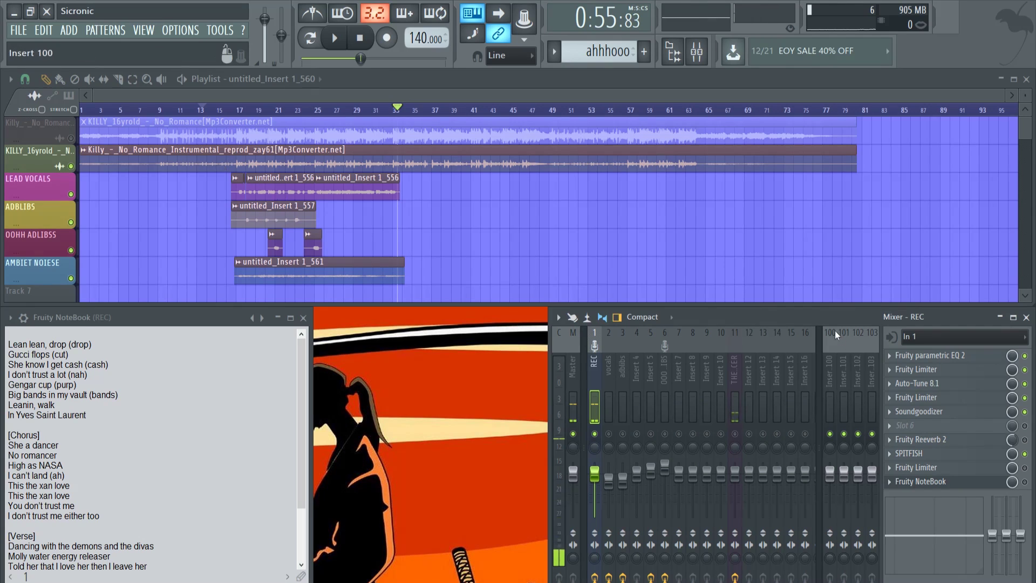
click(1026, 468)
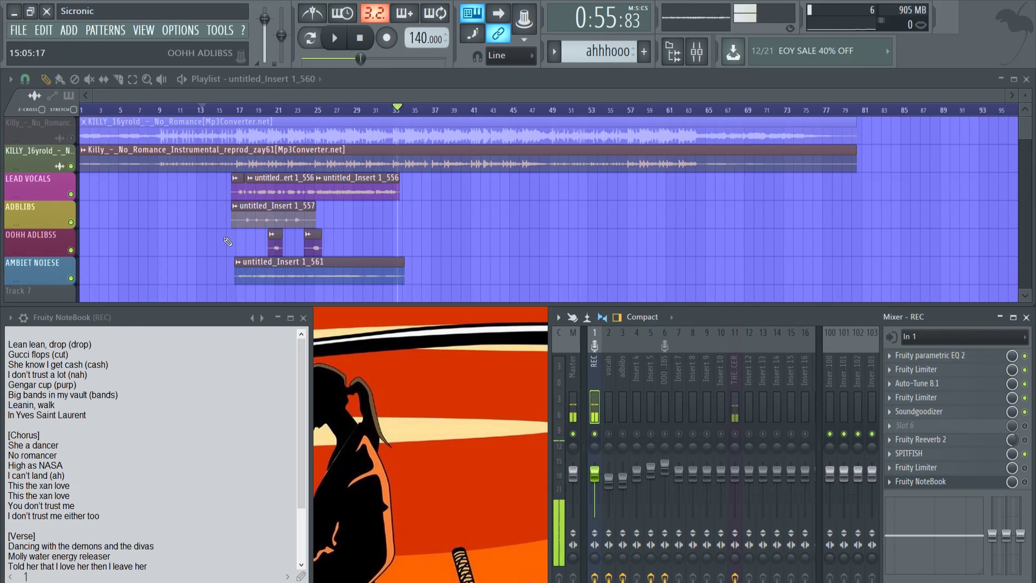
Mute the AMBIET NOIESE, OOHH ADLIBSS and ADBLIBS playlist tracks.
click(71, 278)
click(71, 250)
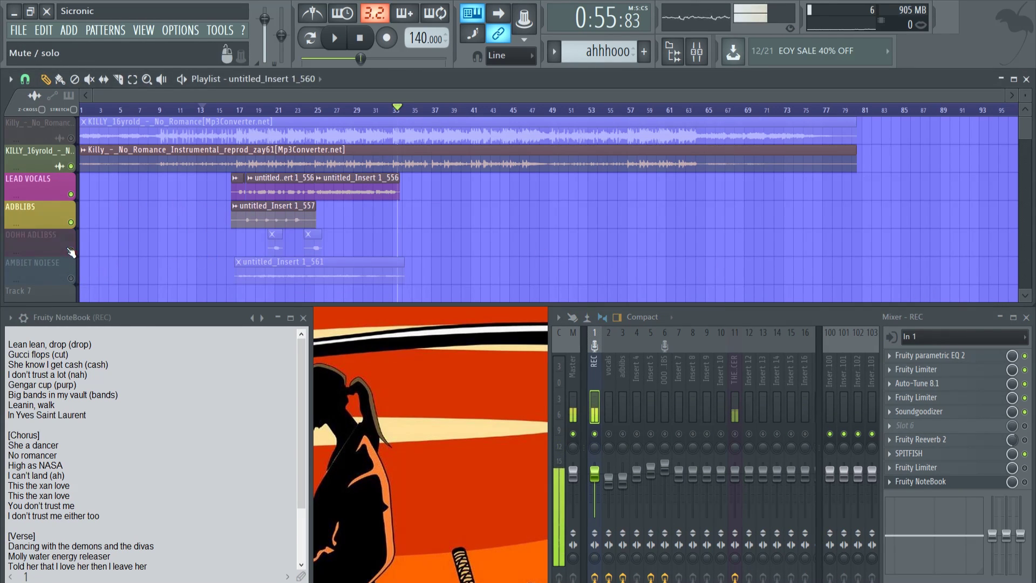
click(71, 222)
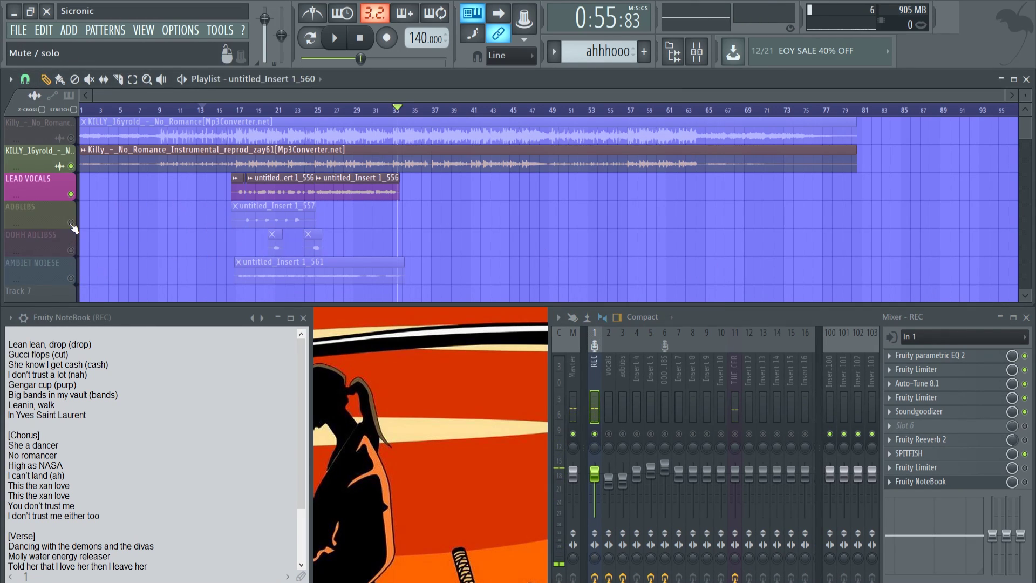
Cue the song at the start of the lead vocals and unmute mixer track 11 and the vocals track, with the vocals effects bypassed.
click(231, 110)
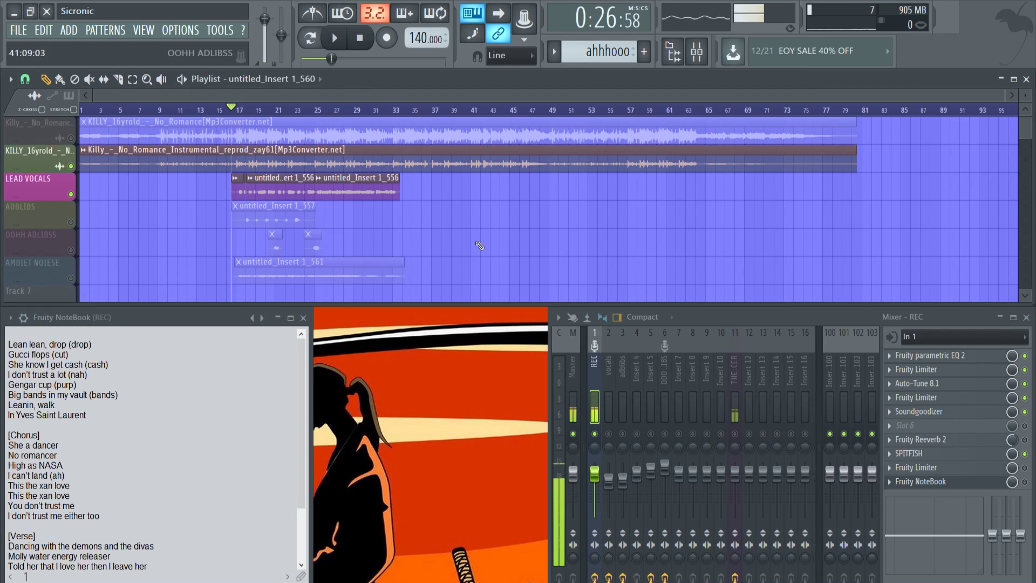
click(735, 434)
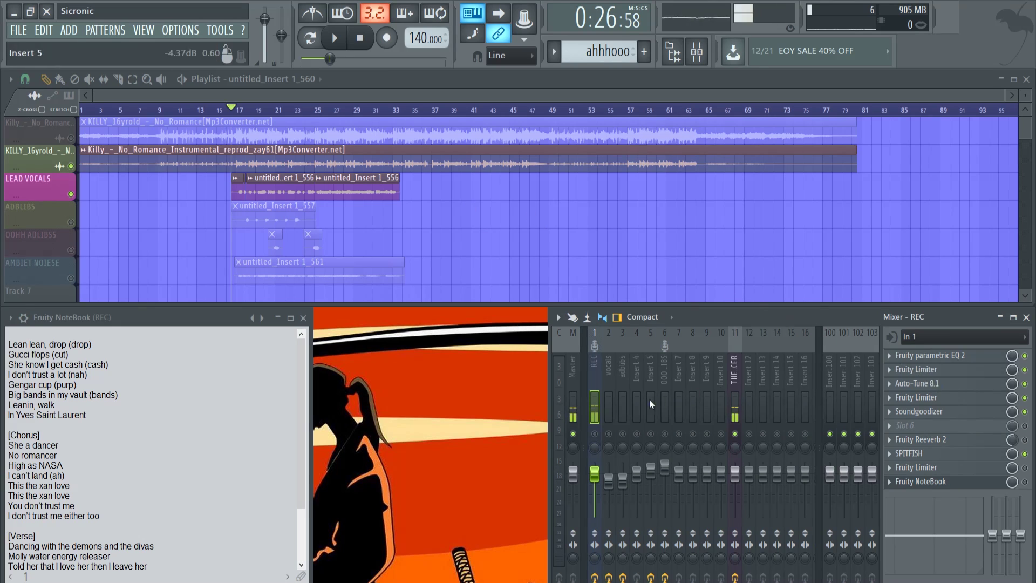
click(612, 380)
click(609, 434)
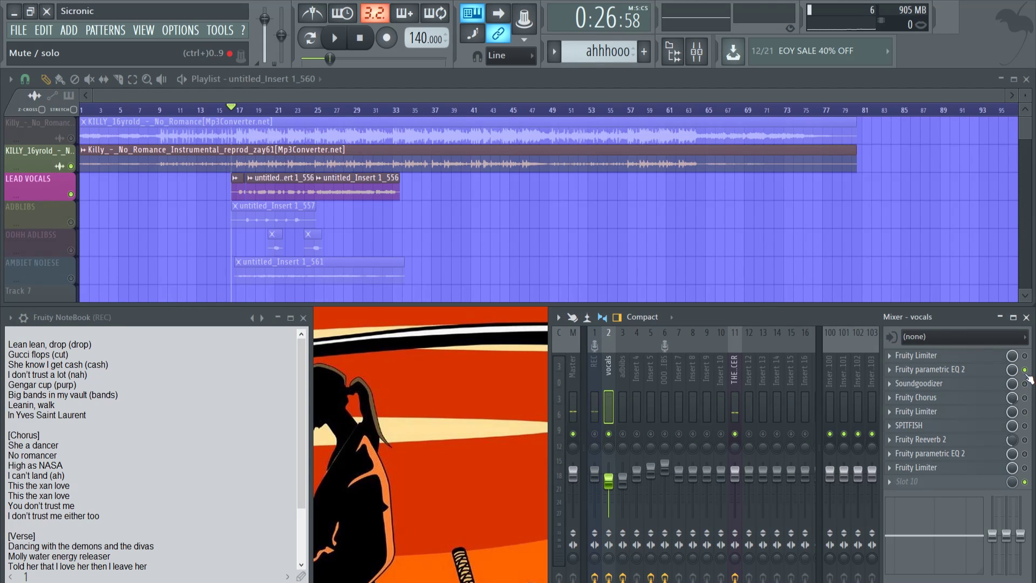
Unmute Insert 5 in the mixer and play the unprocessed lead vocals over the instrumental.
click(333, 42)
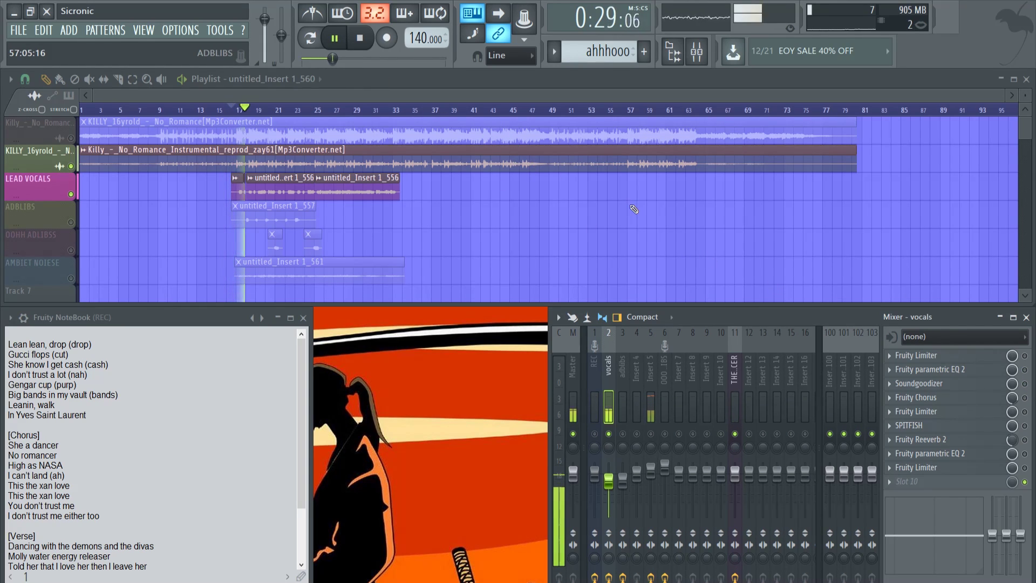
click(347, 51)
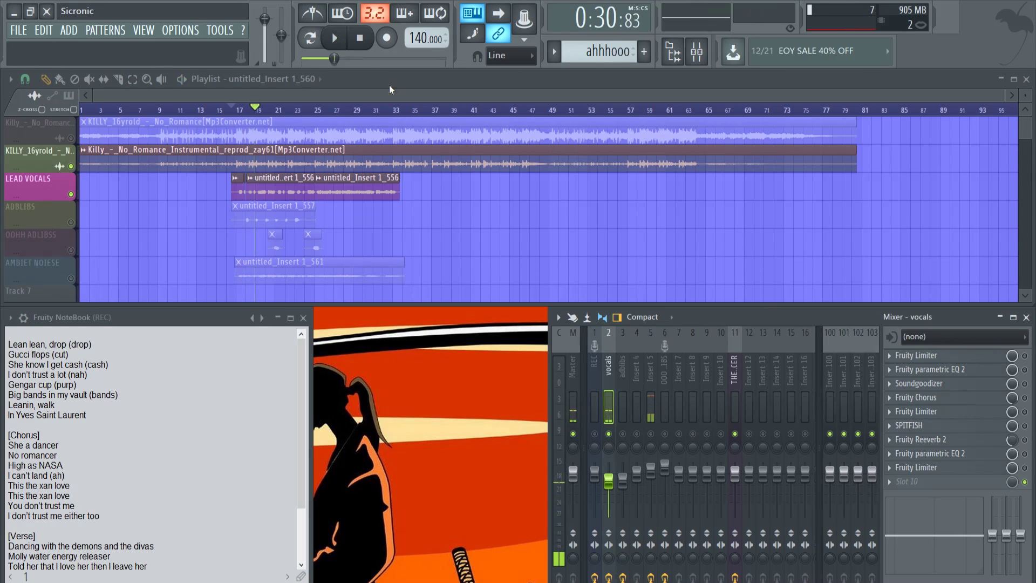
click(667, 378)
click(651, 384)
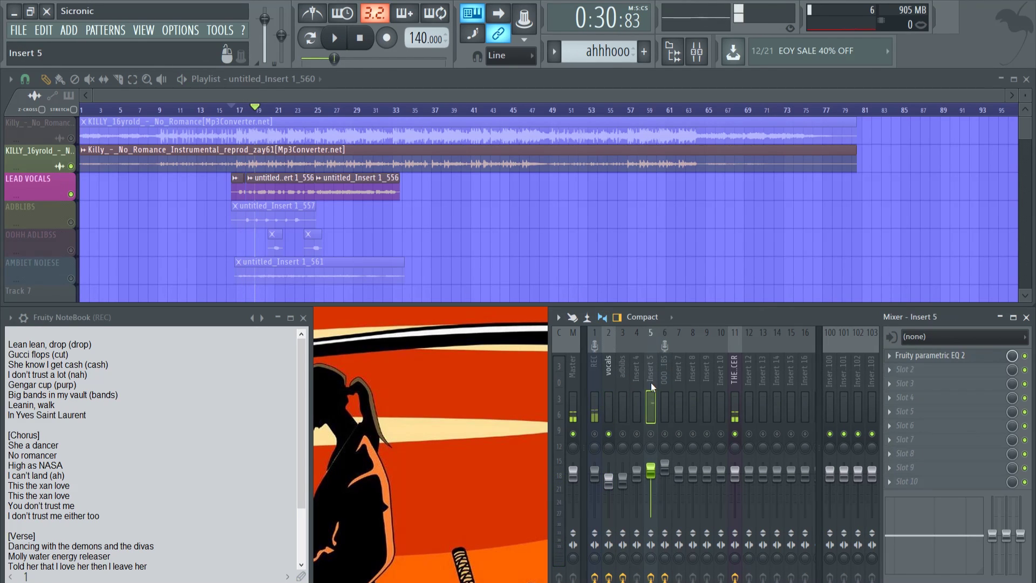
double_click(148, 154)
click(395, 147)
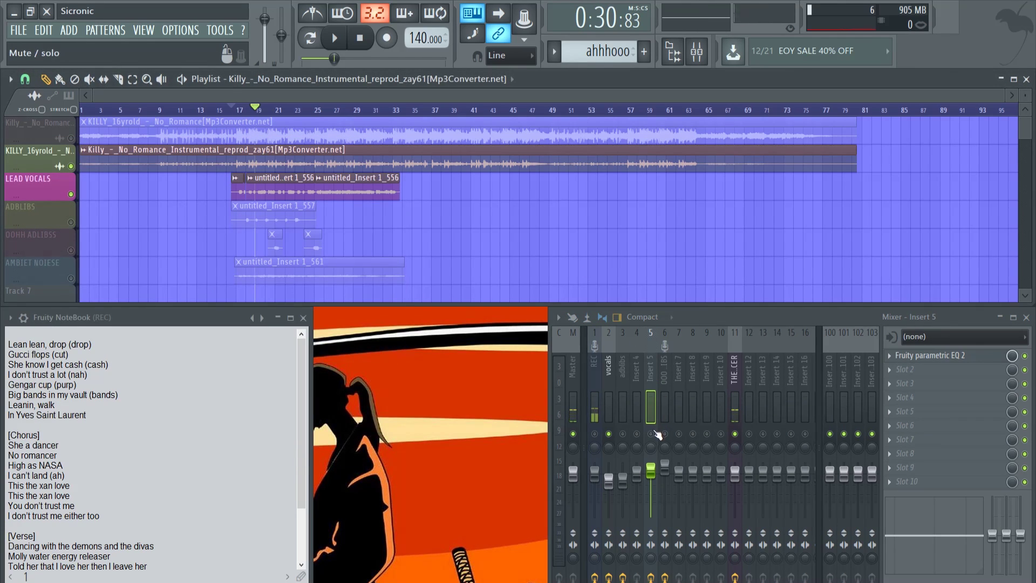
click(335, 37)
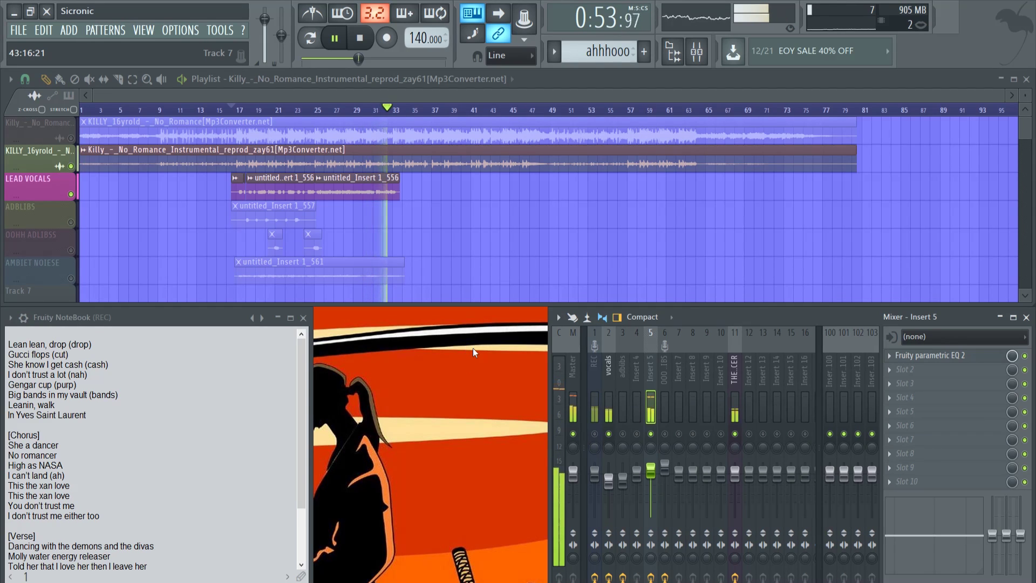
click(343, 41)
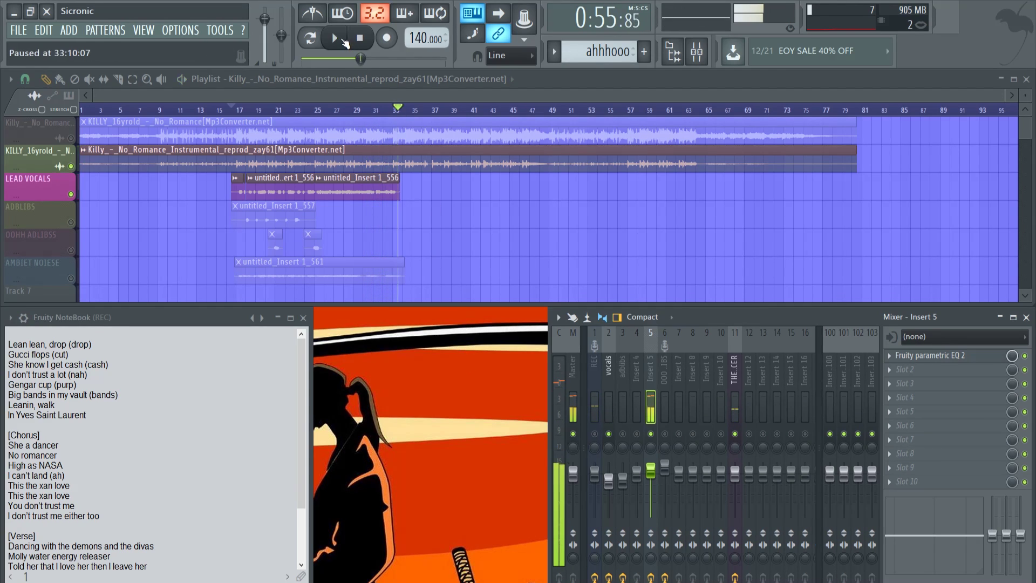
Select the vocals mixer track and look over its first Fruity Limiter and the following Fruity parametric EQ 2.
click(611, 373)
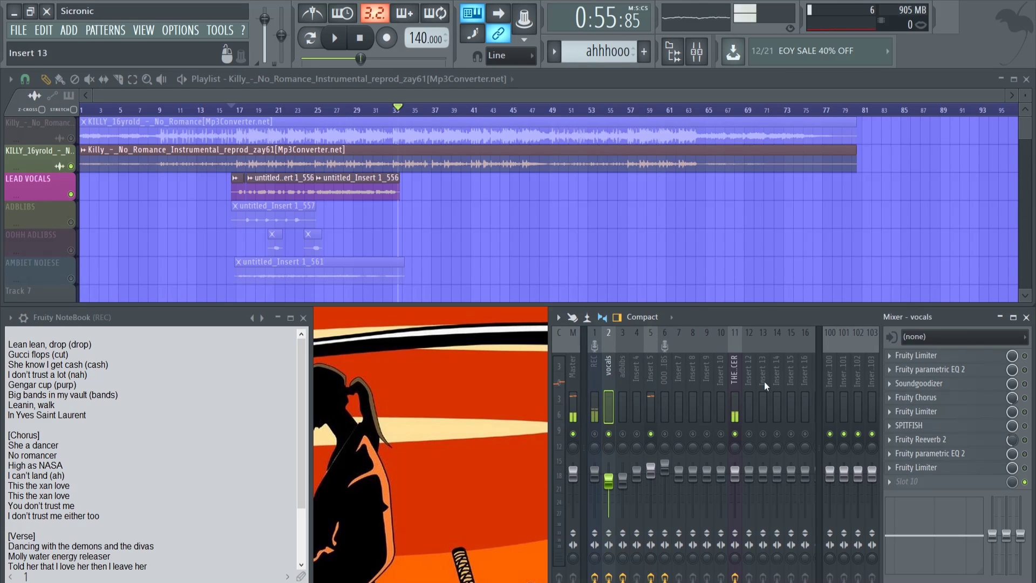
click(973, 356)
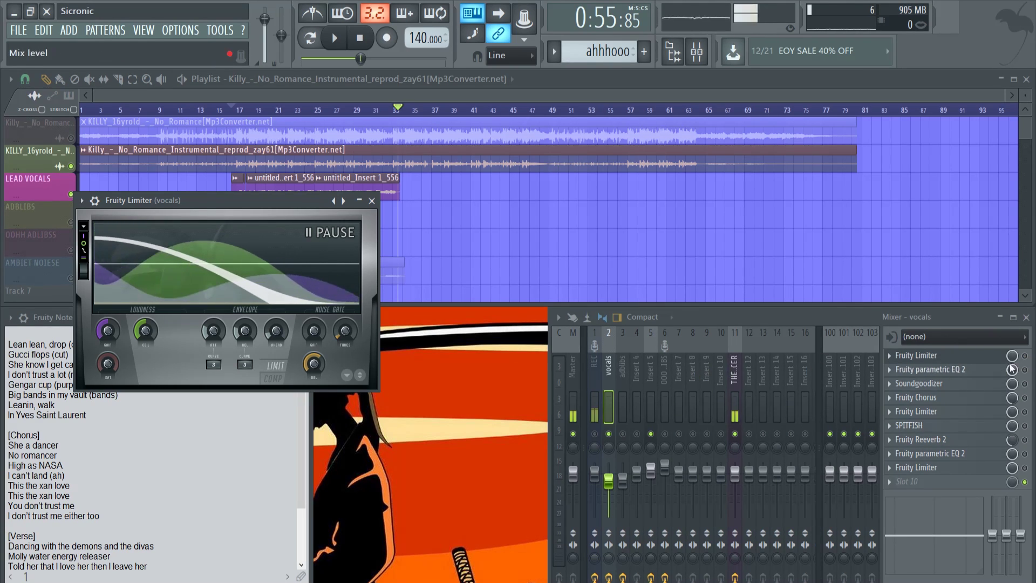
click(976, 373)
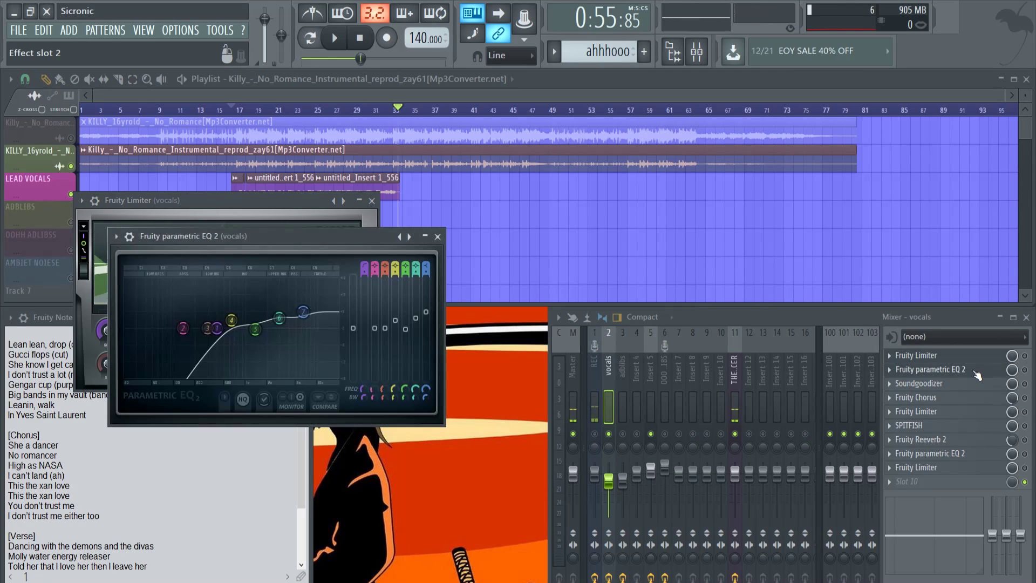
click(372, 200)
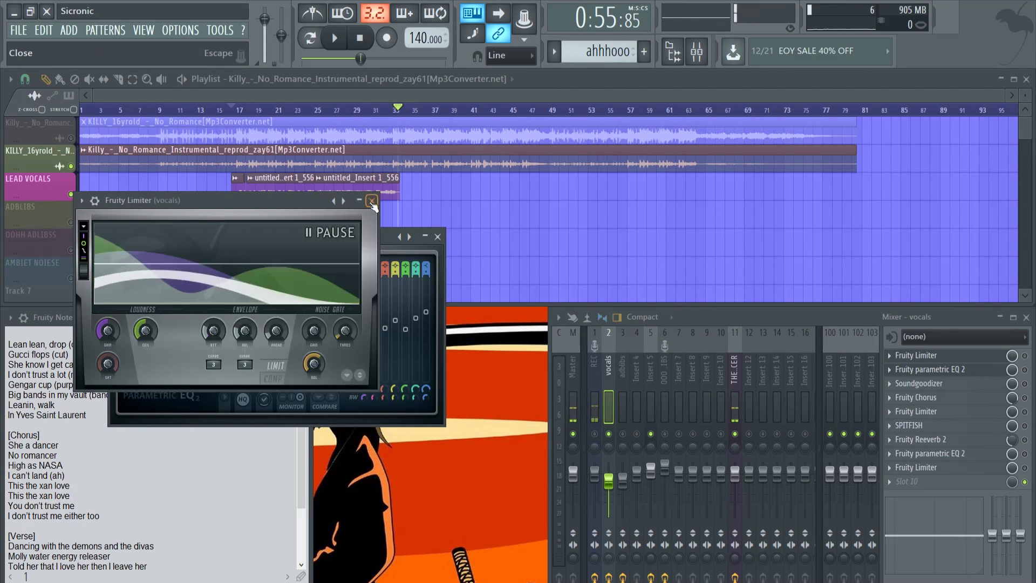
Enable the first Fruity parametric EQ 2 on the vocals track during playback from the song marker and review its low-cut curve.
mouse_move(357, 240)
mouse_down()
mouse_move(385, 241)
mouse_move(372, 249)
mouse_up()
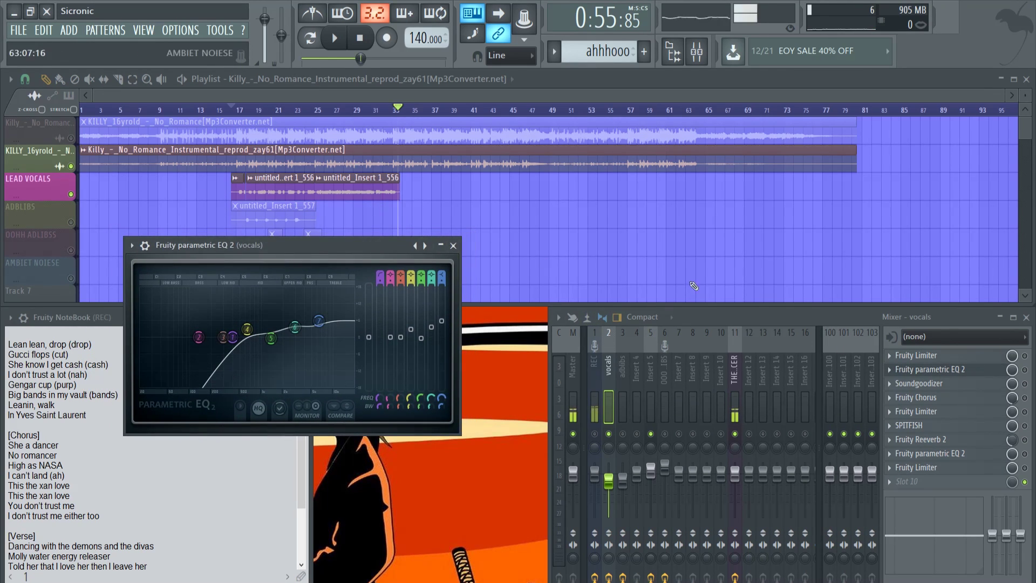
click(358, 39)
click(334, 38)
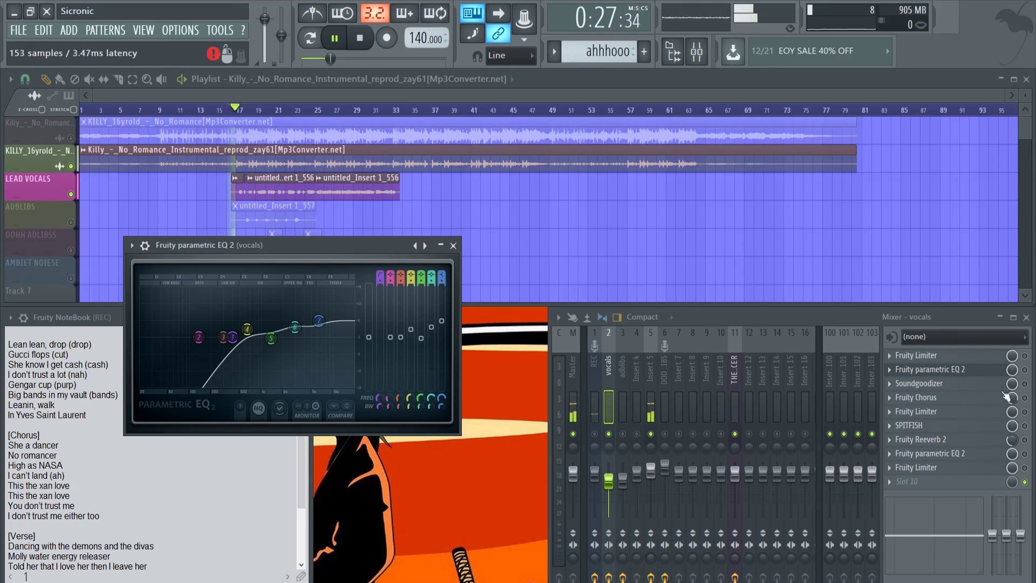
click(1026, 371)
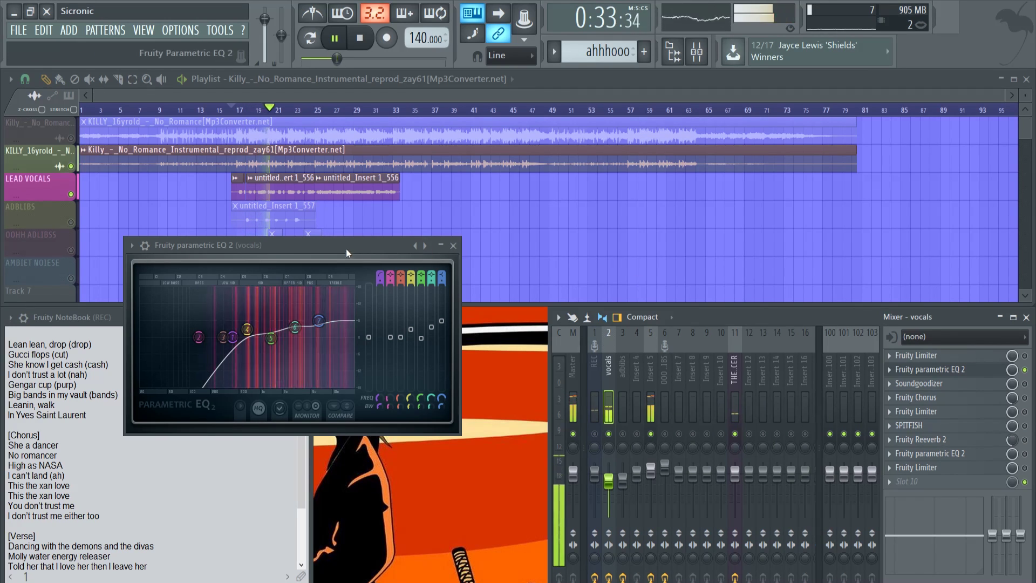
click(335, 38)
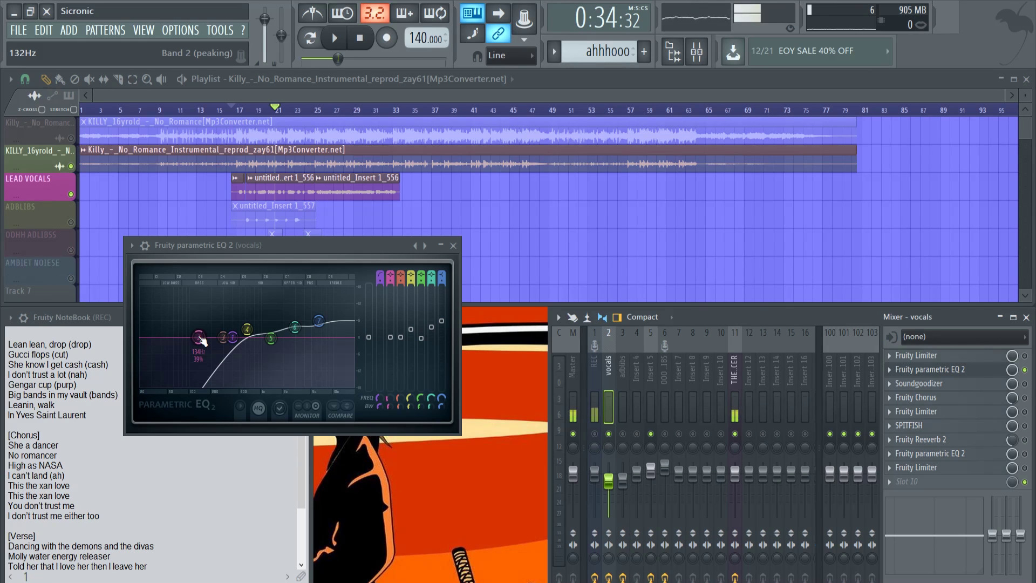
click(452, 247)
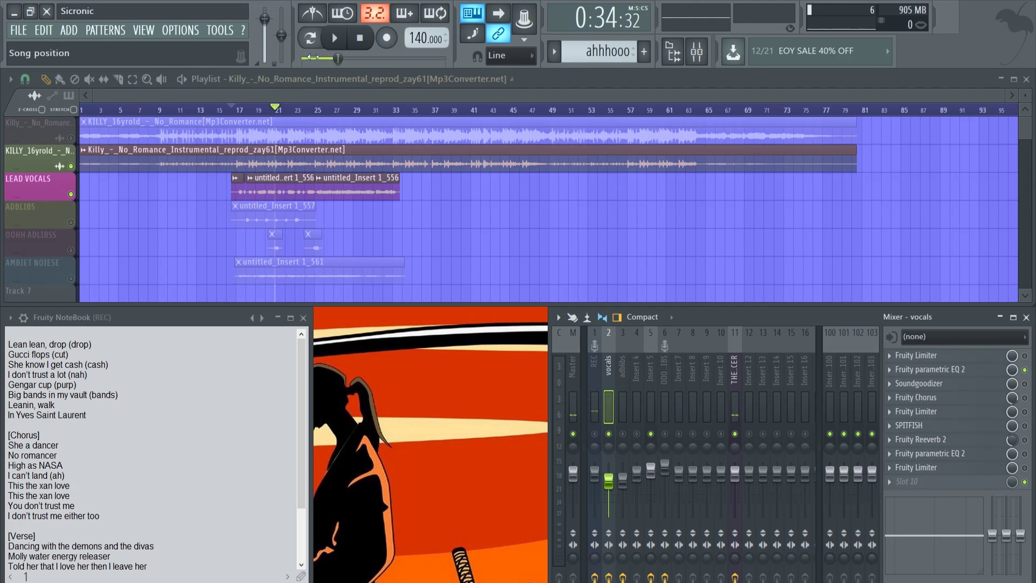
Enable Soundgoodizer on the vocals track, audition it on the lead vocals and review its amount and mode.
click(335, 38)
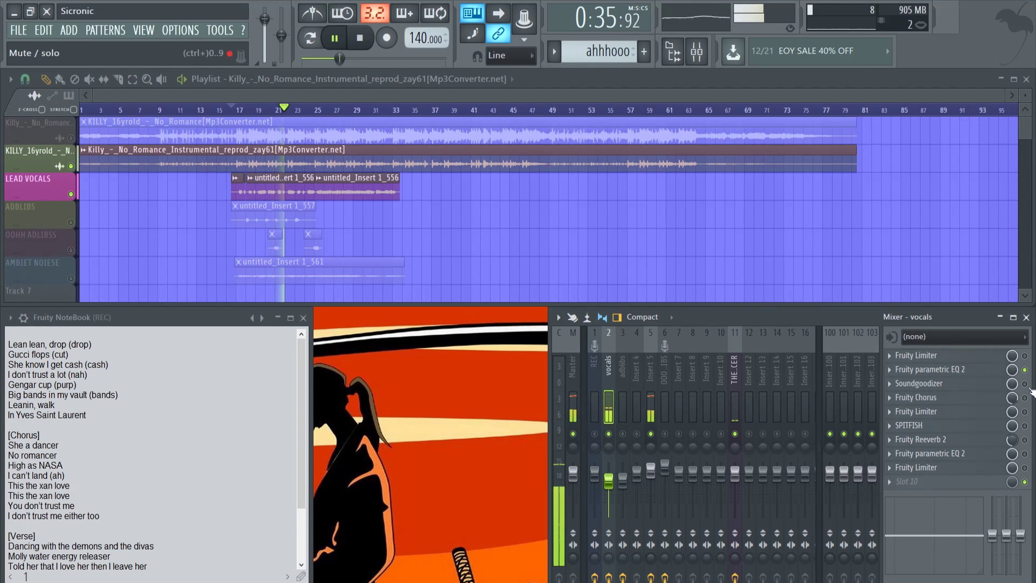
click(919, 384)
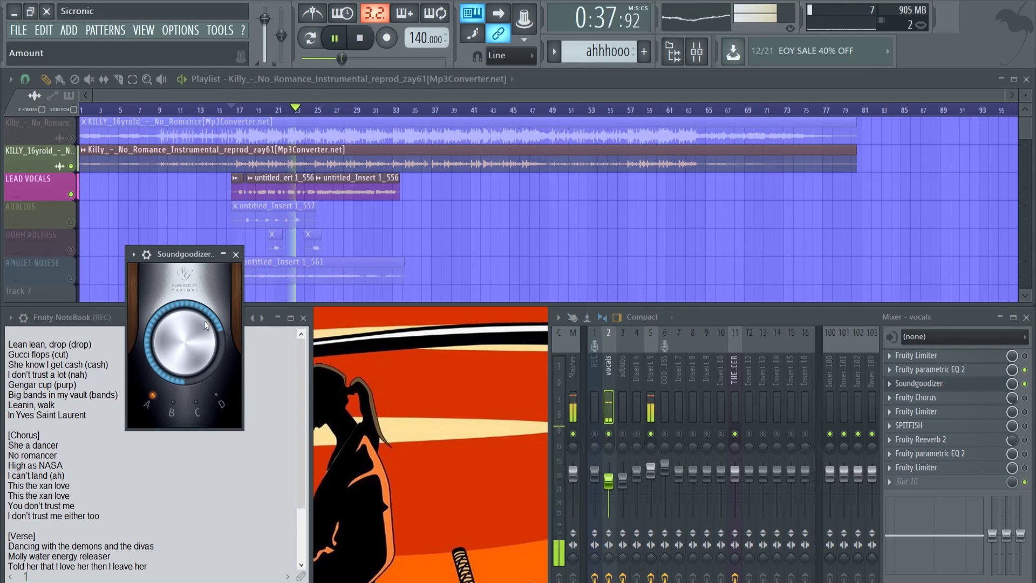
drag(204, 320, 225, 334)
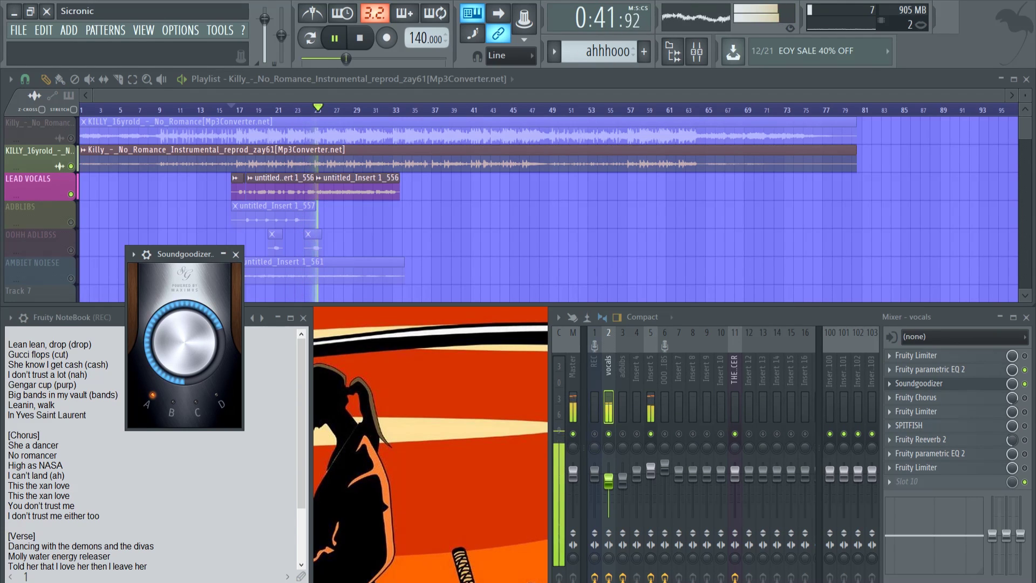
click(236, 254)
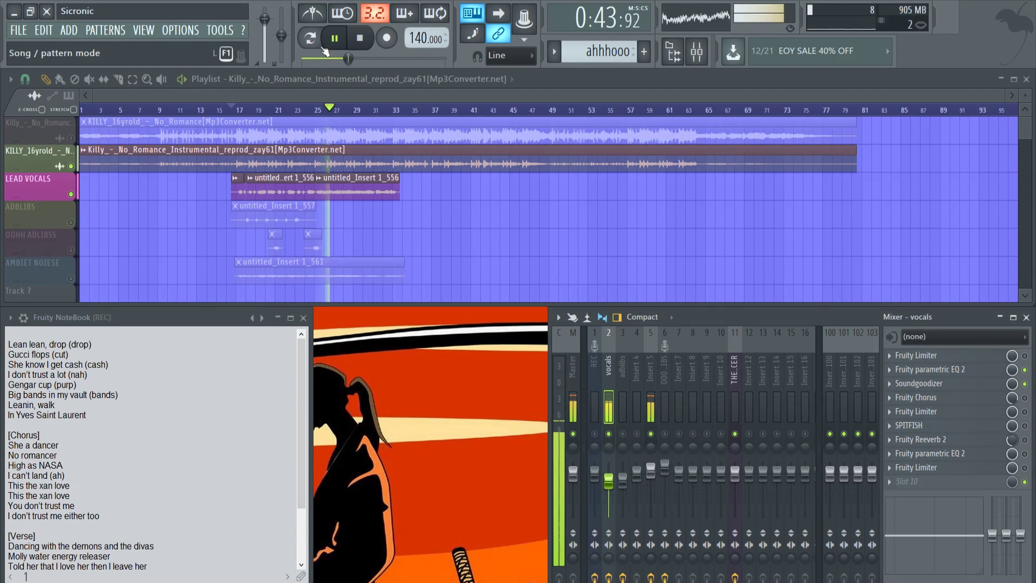
key(space)
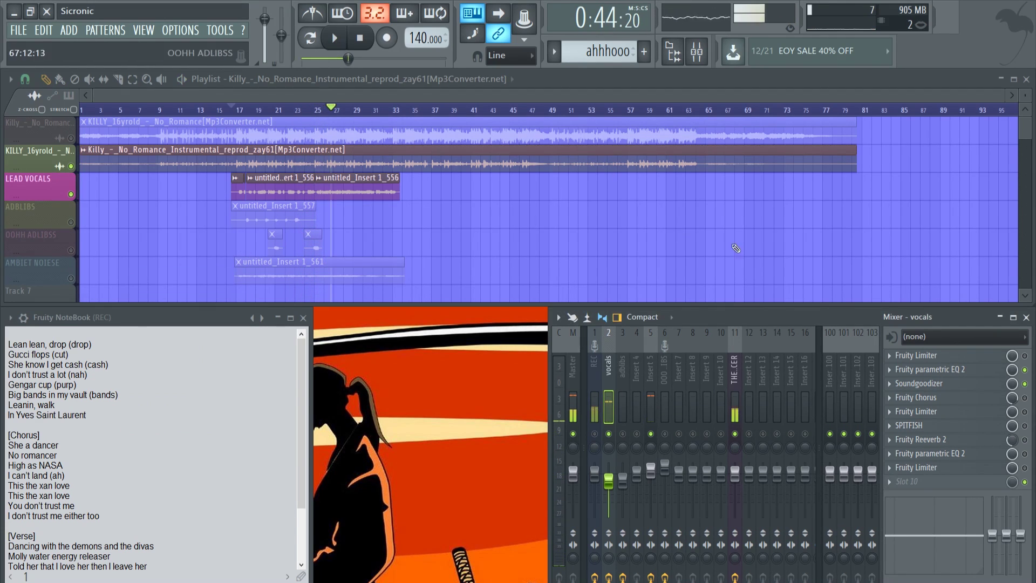
click(960, 384)
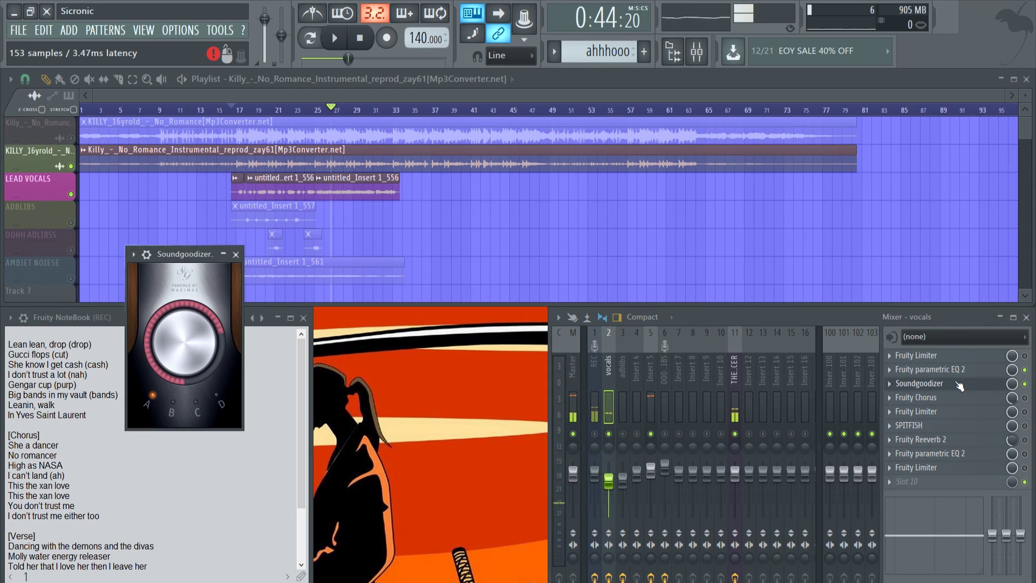
click(236, 255)
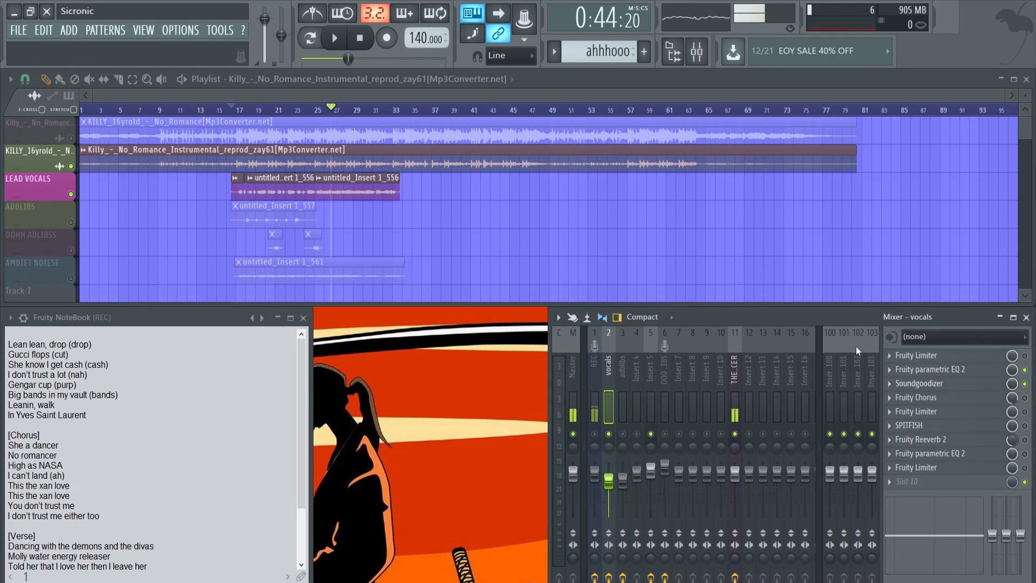
Enable Fruity Chorus on the vocals track, review its delay, depth and stereo settings, and audition it on the lead vocals.
key(space)
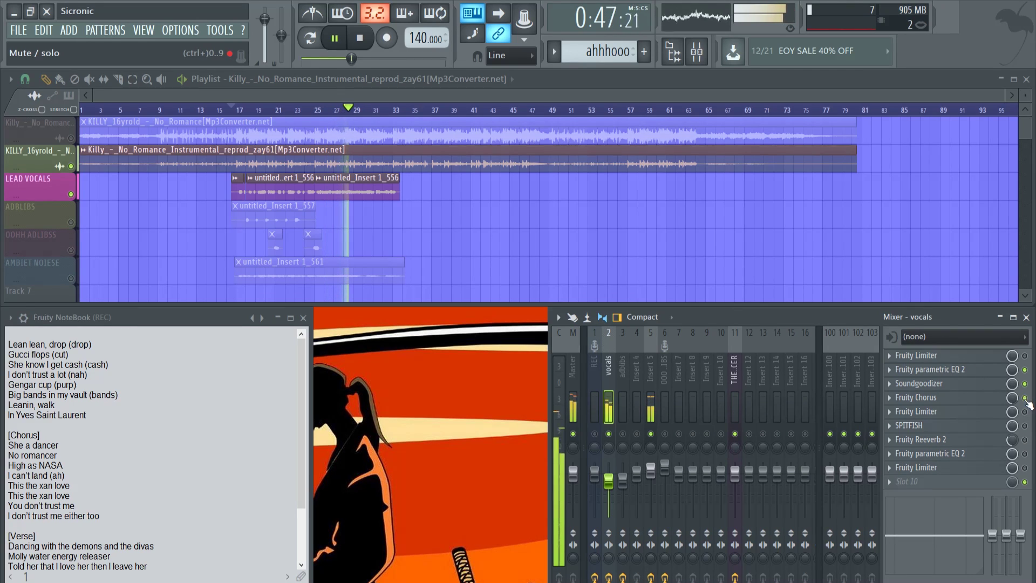
click(949, 401)
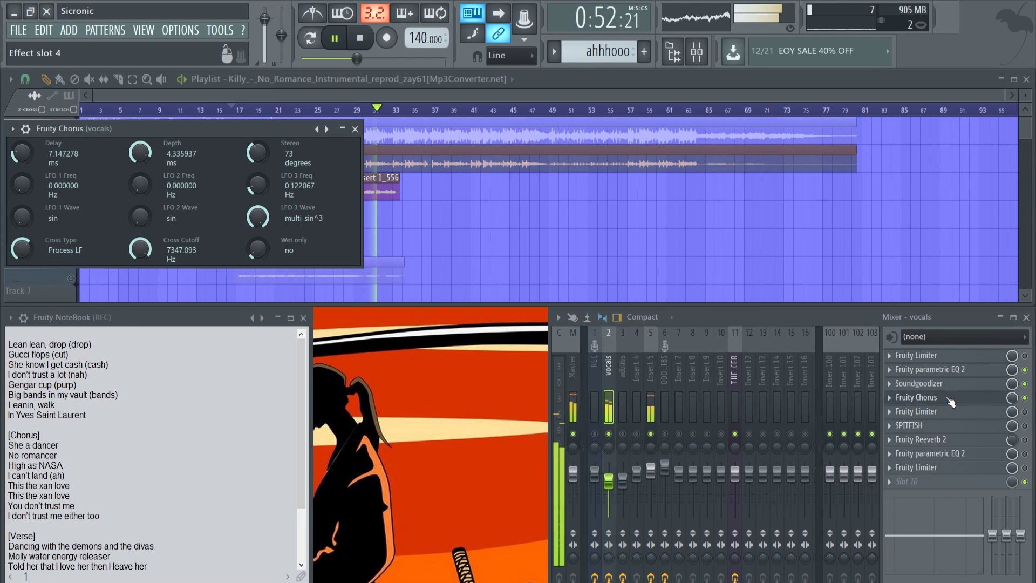
click(355, 130)
click(337, 39)
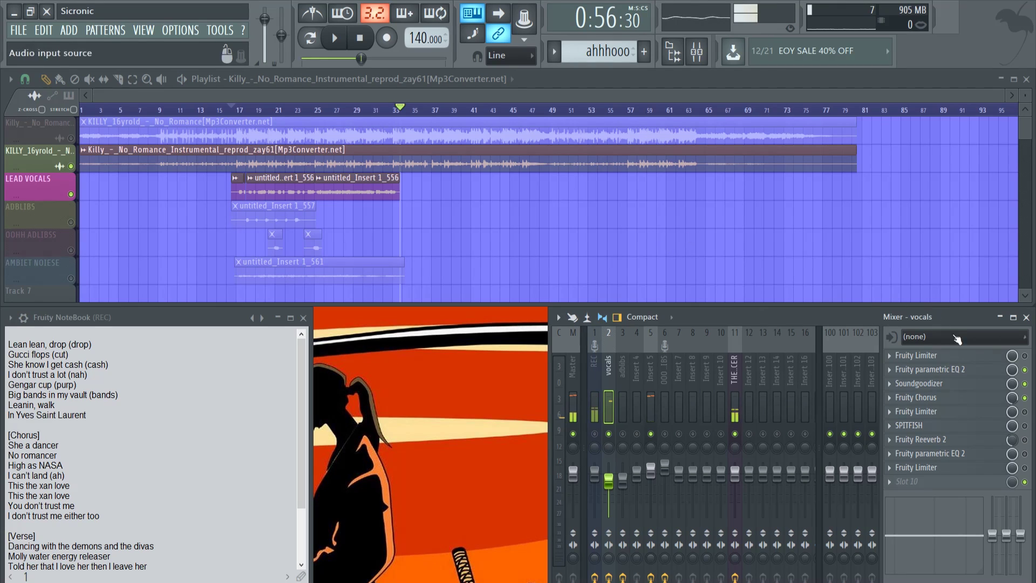
click(916, 397)
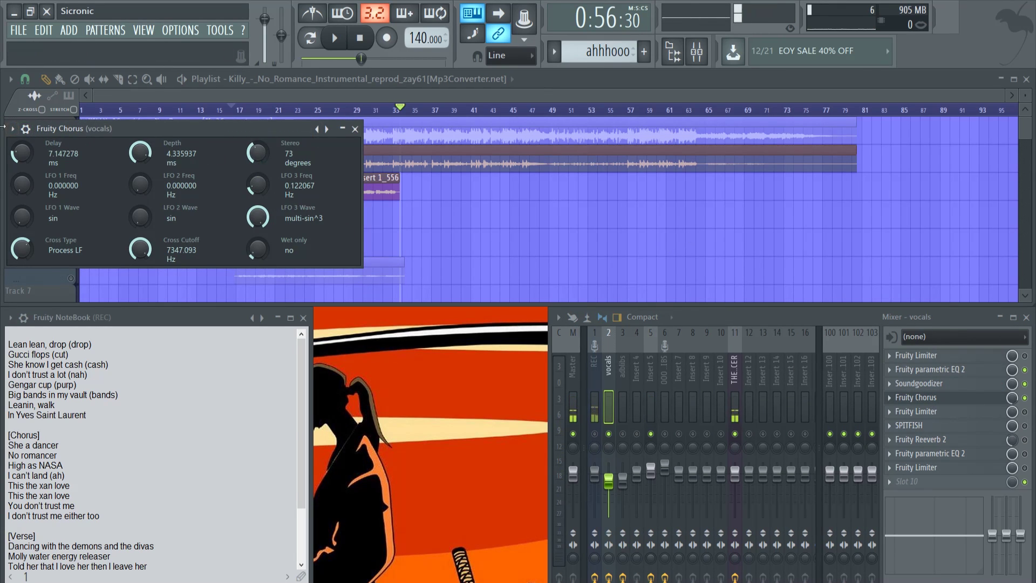
click(354, 129)
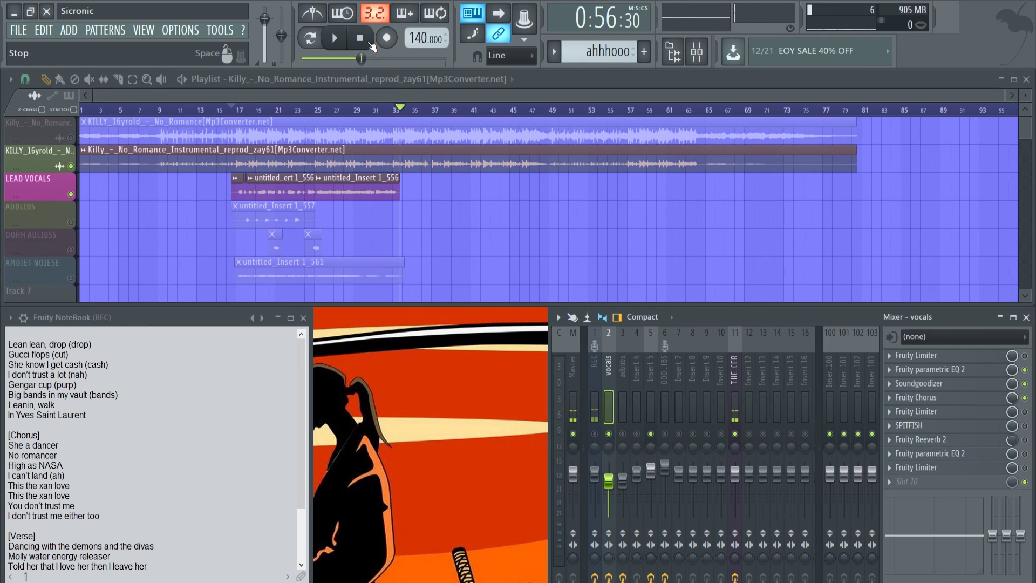
click(335, 37)
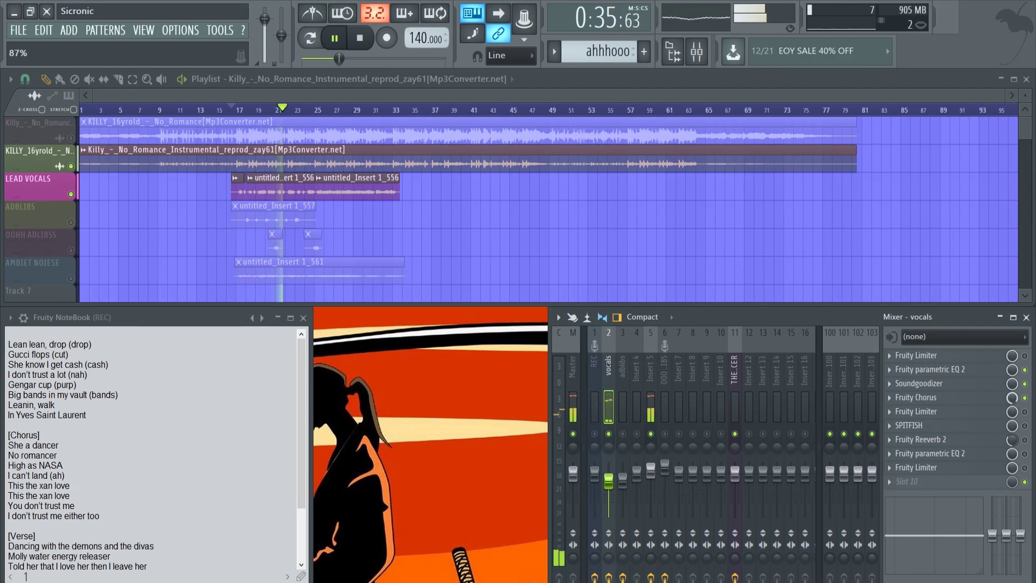
click(335, 38)
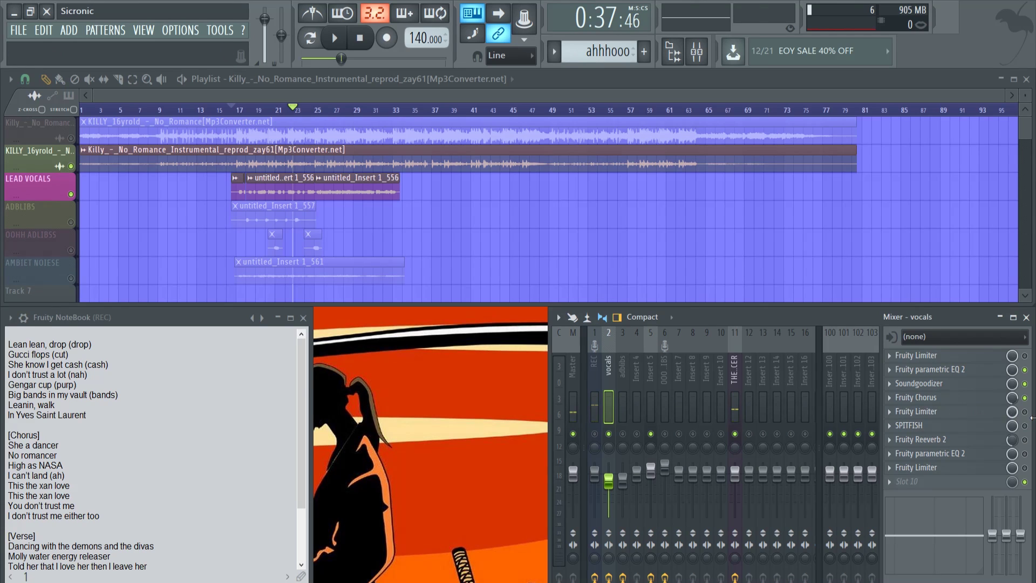
Enable the Fruity Limiter that follows the chorus, audition its compression on the vocals, and review its threshold and ratio.
click(966, 413)
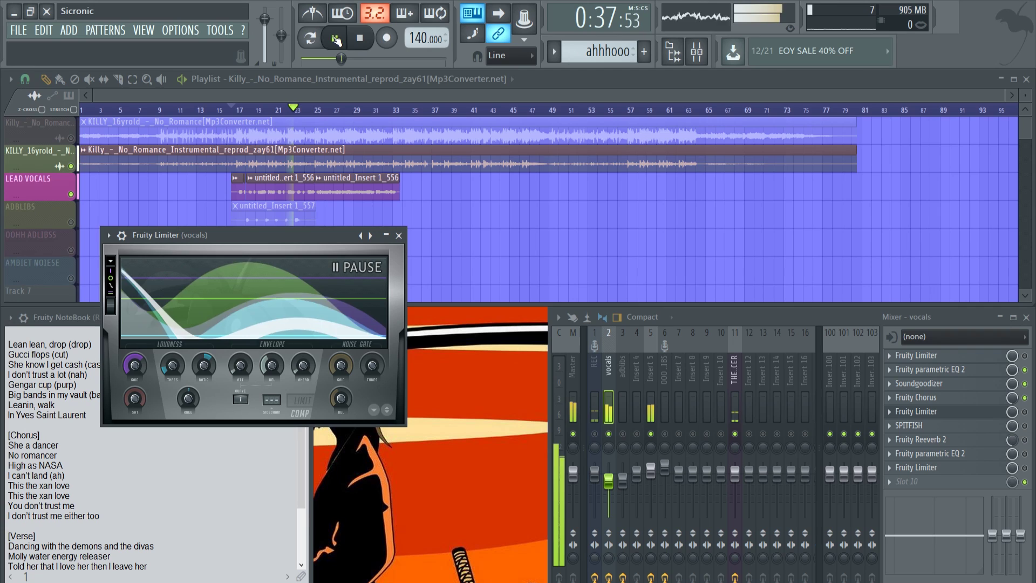
click(334, 38)
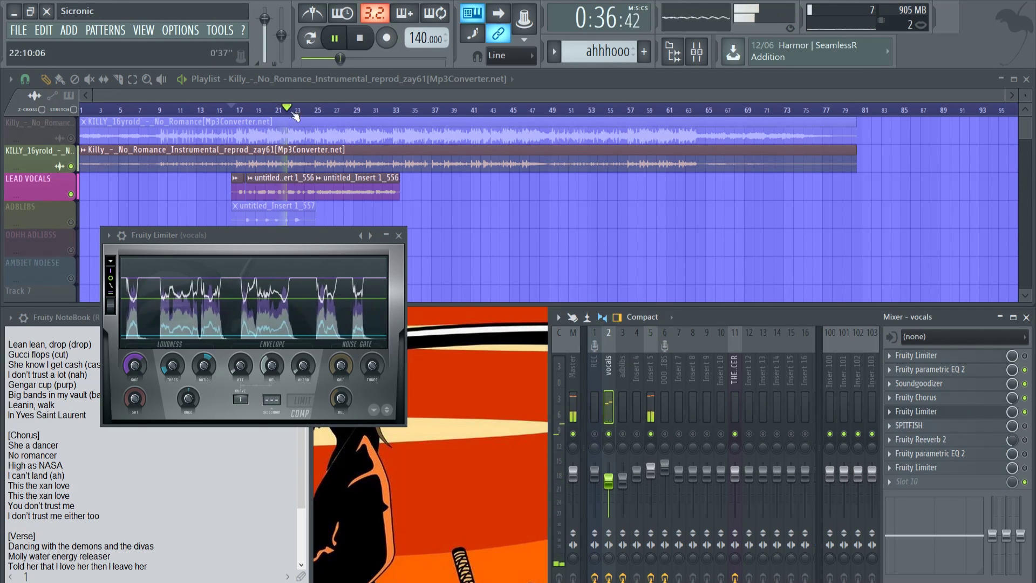
click(334, 40)
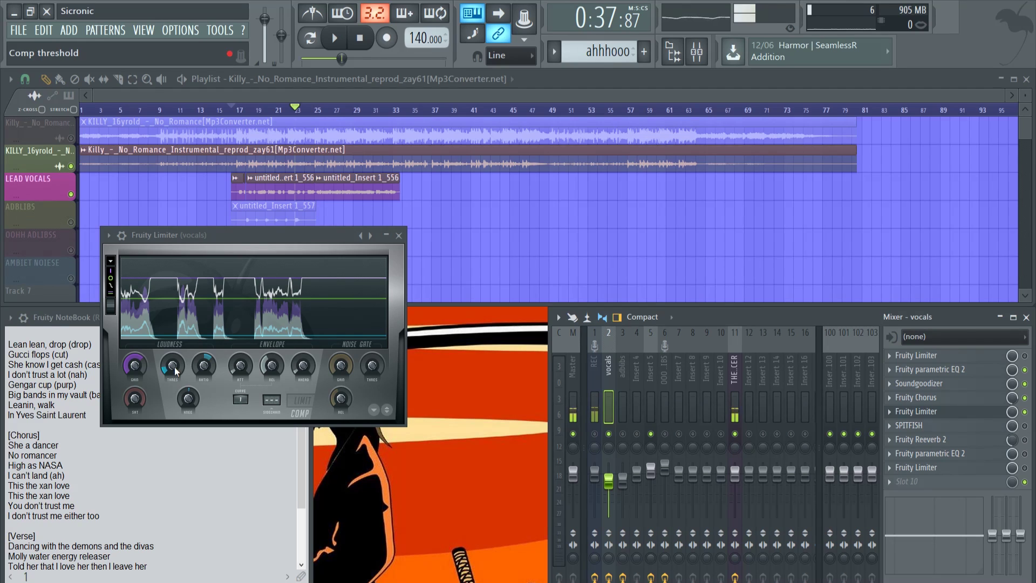
click(176, 371)
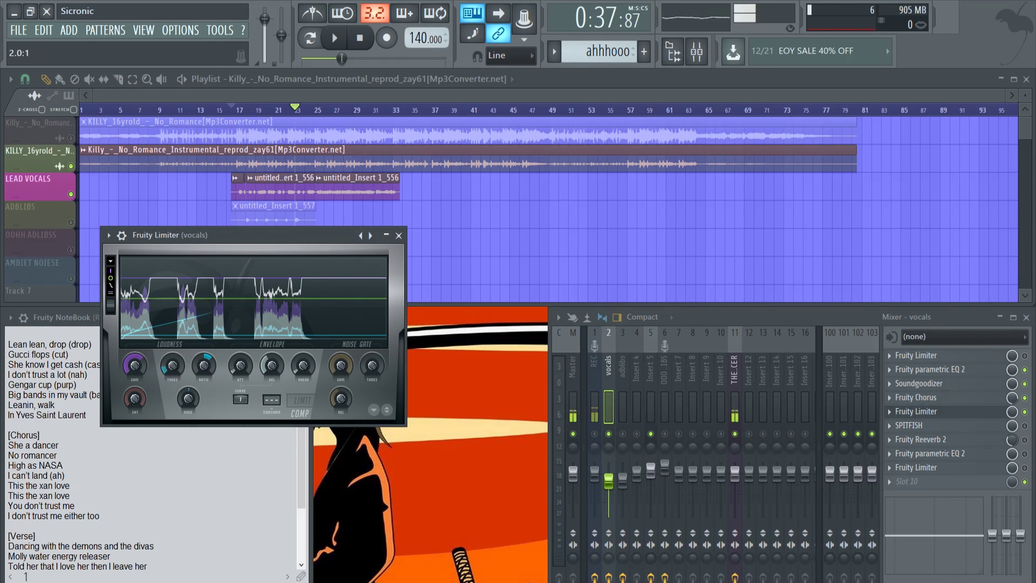
click(399, 236)
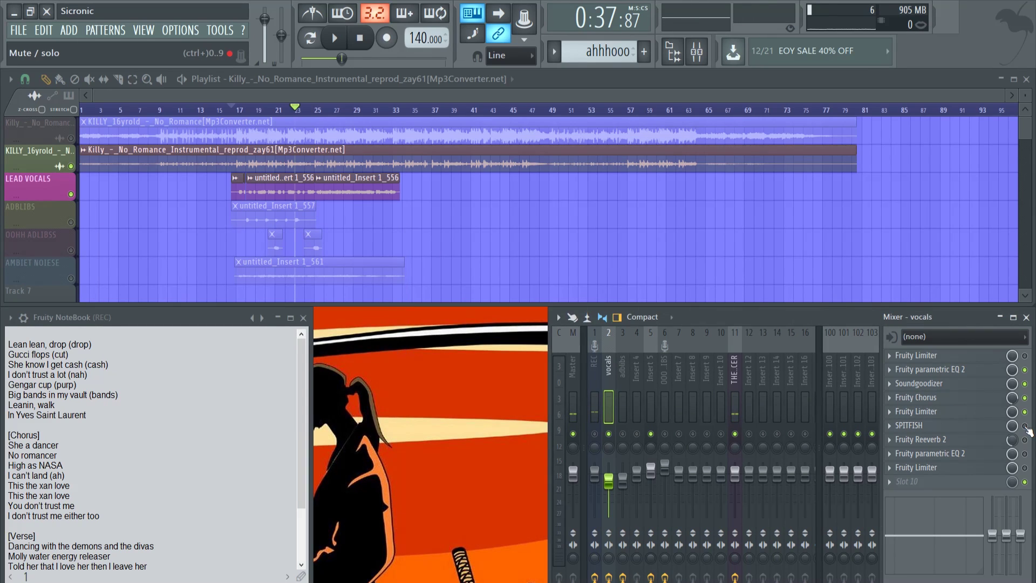
click(917, 412)
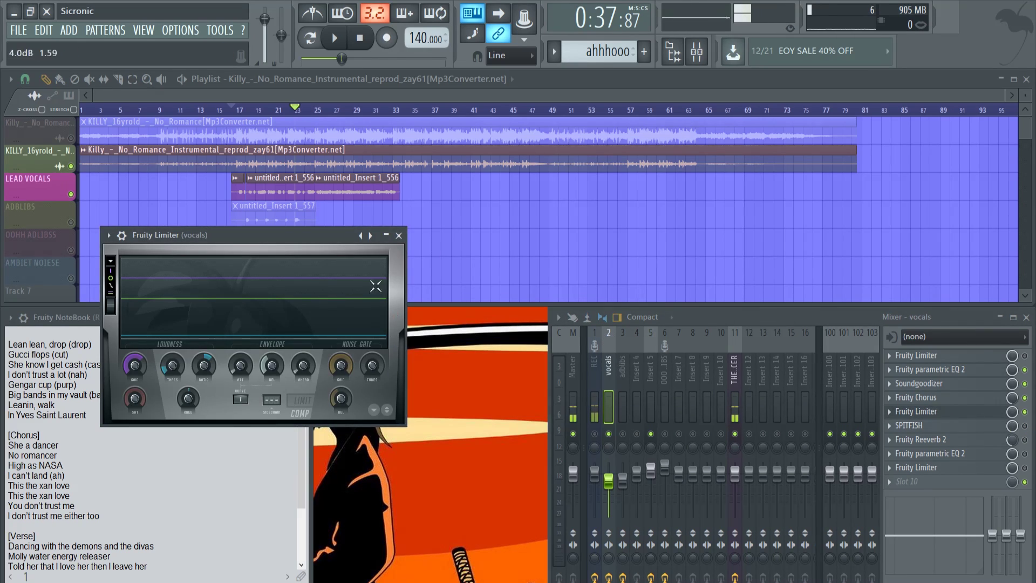
click(399, 236)
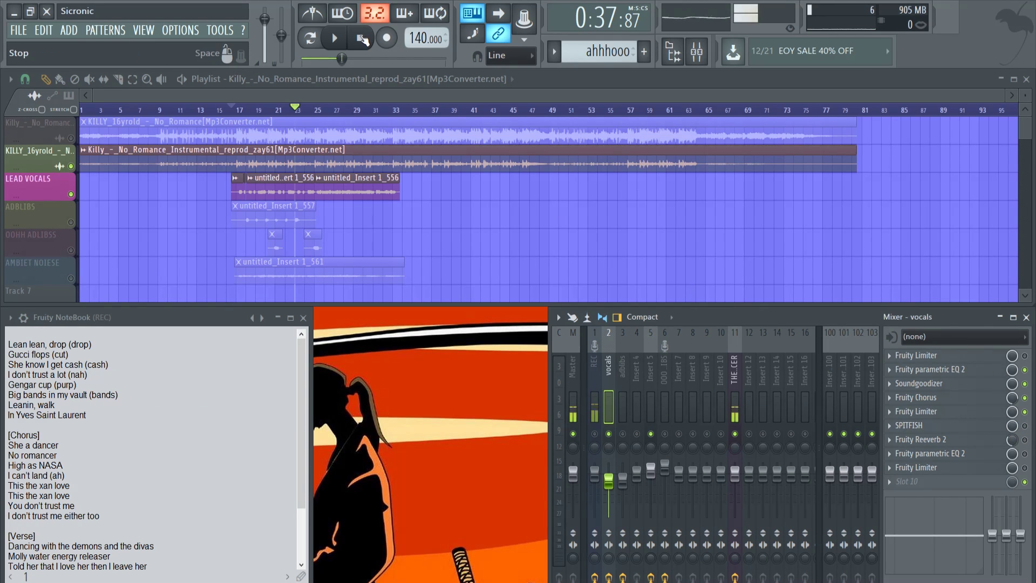
Enable the SPITFISH de-esser on the vocals track and set its depth to 19 while auditioning the lead vocals.
click(363, 39)
click(338, 40)
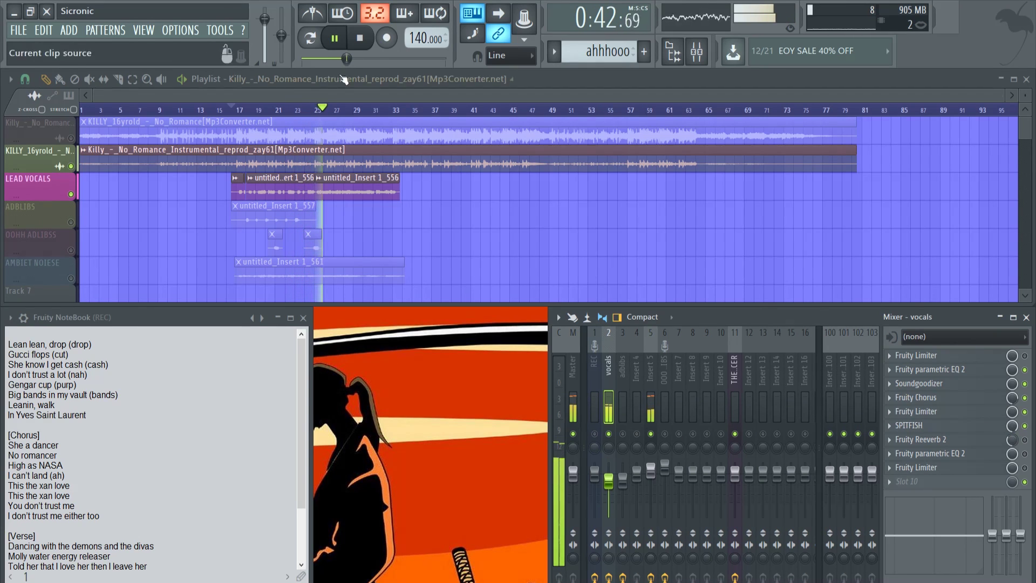
click(335, 38)
click(965, 429)
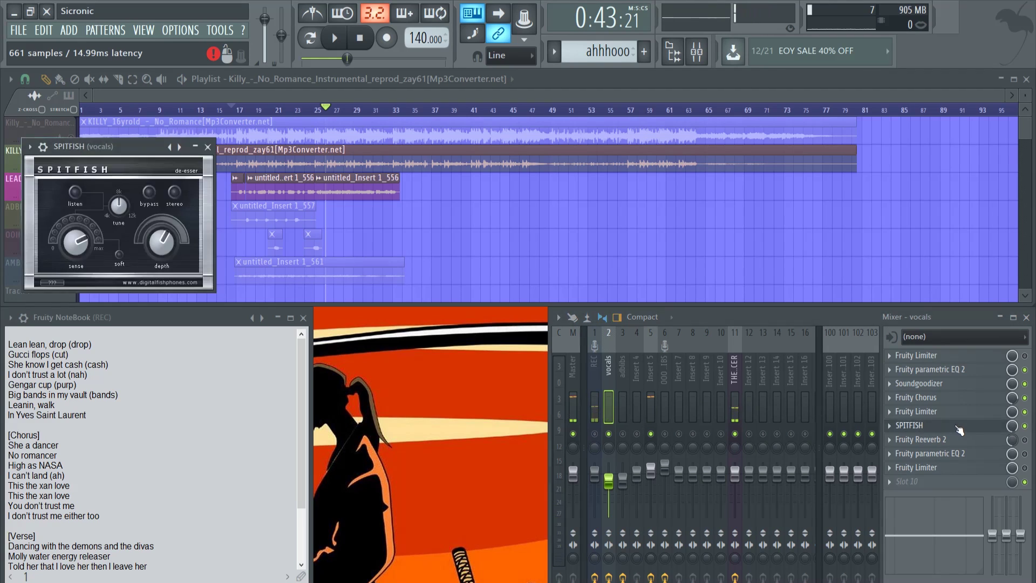
key(space)
drag(161, 242, 162, 257)
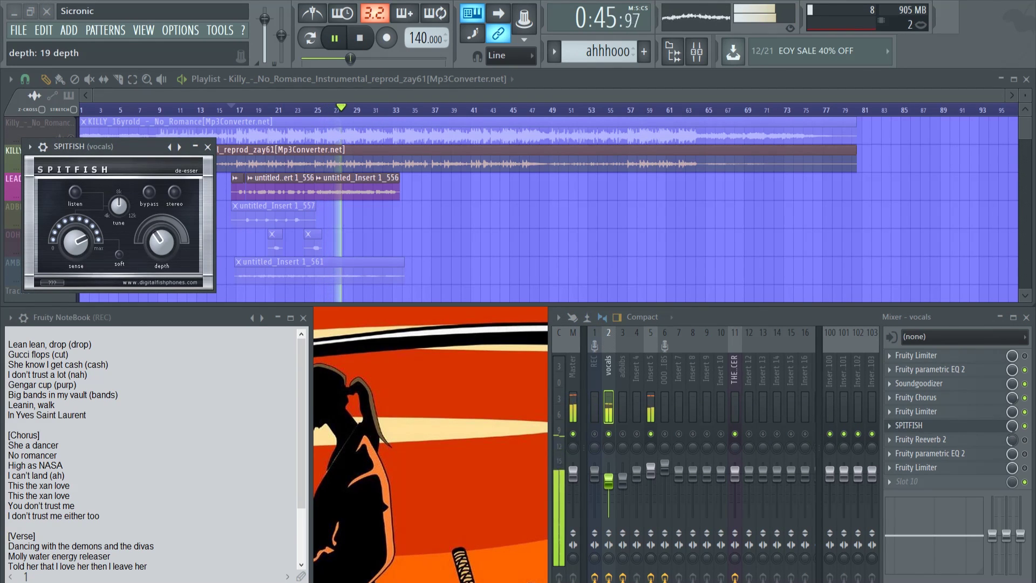
click(334, 37)
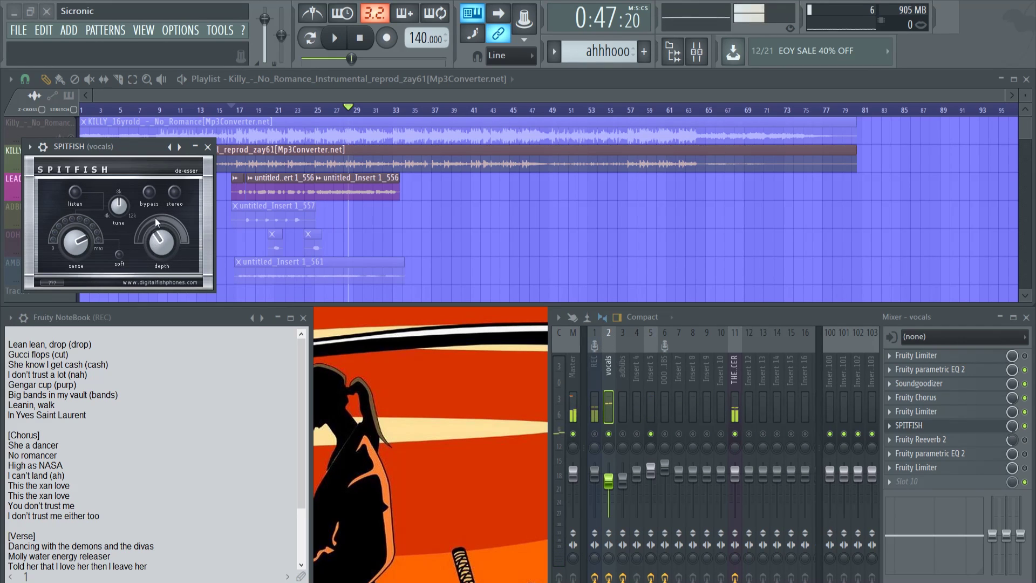
Enable Fruity Reeverb 2 on the vocals track, review its decay and high cut settings, and audition it on the lead vocals.
click(1026, 440)
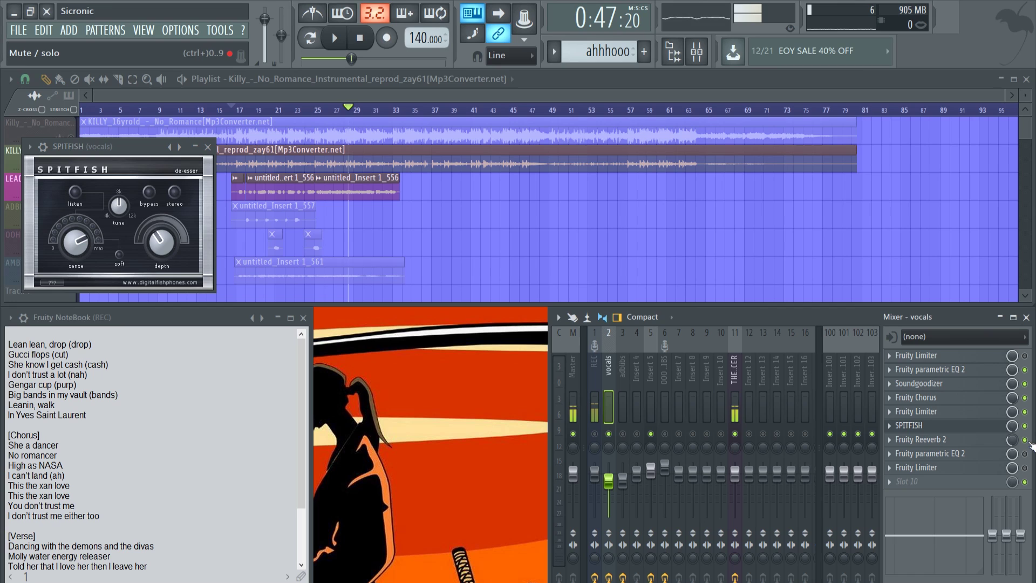
click(975, 440)
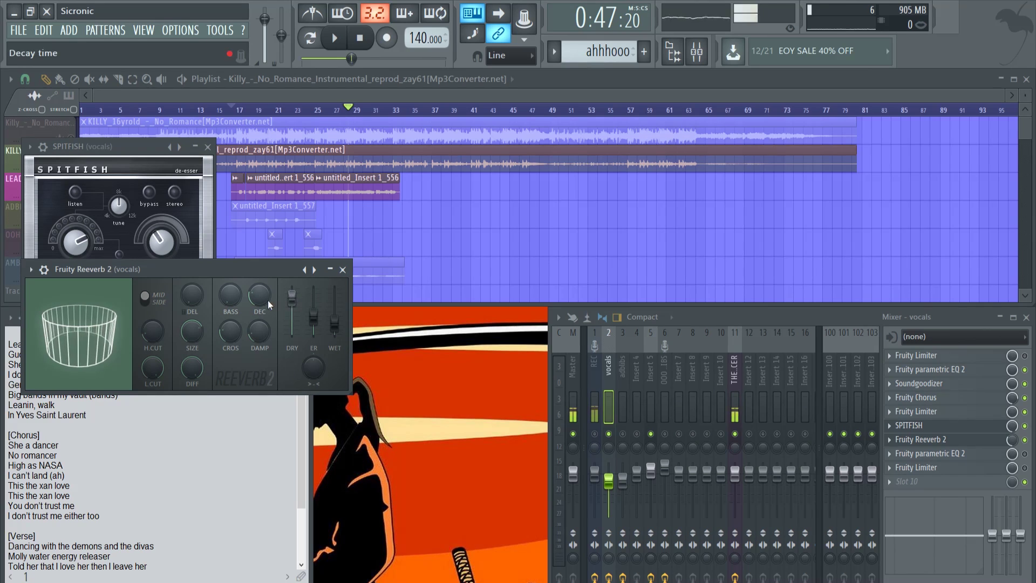
drag(268, 304, 268, 323)
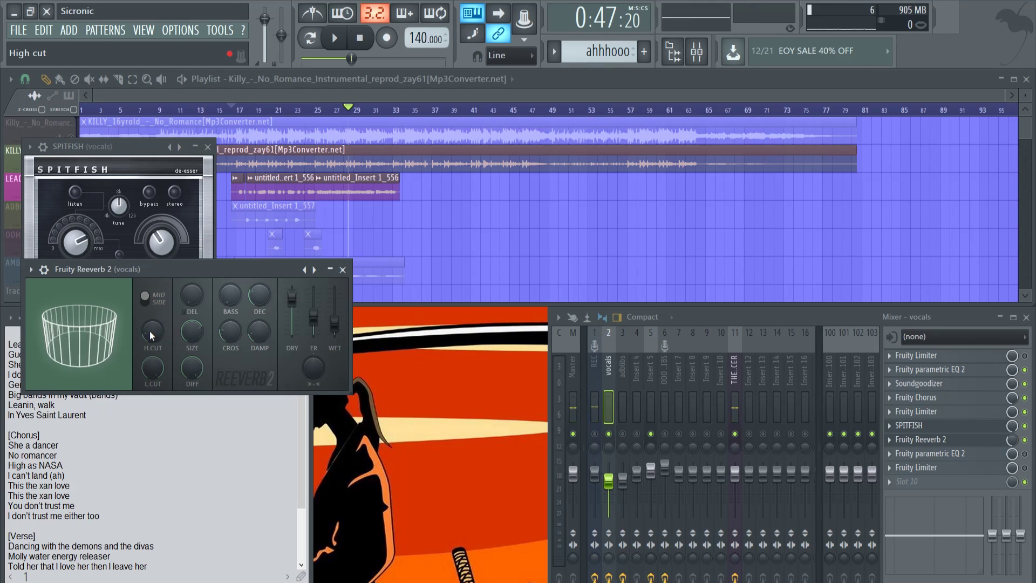
click(342, 270)
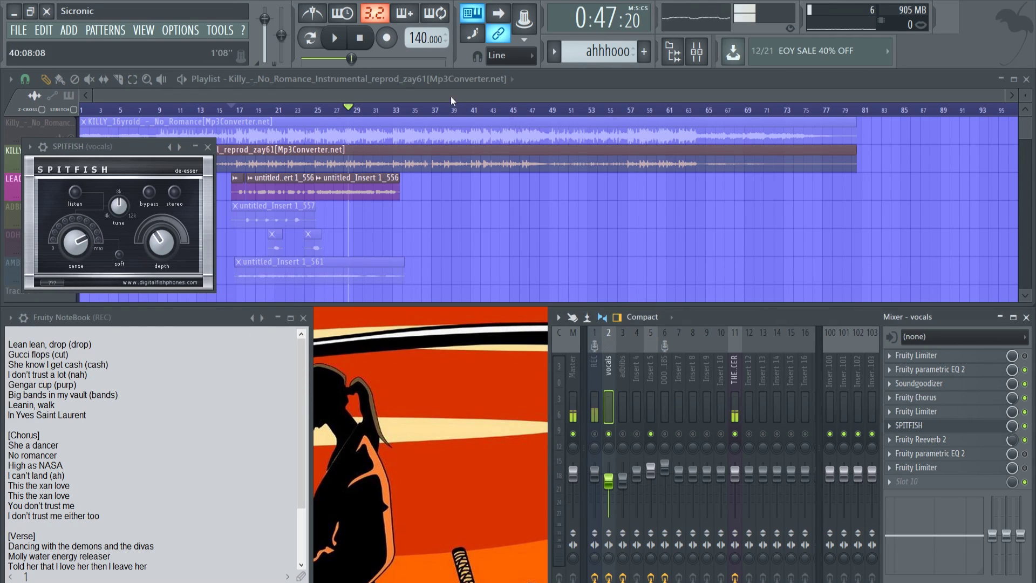
click(336, 39)
click(335, 38)
click(336, 39)
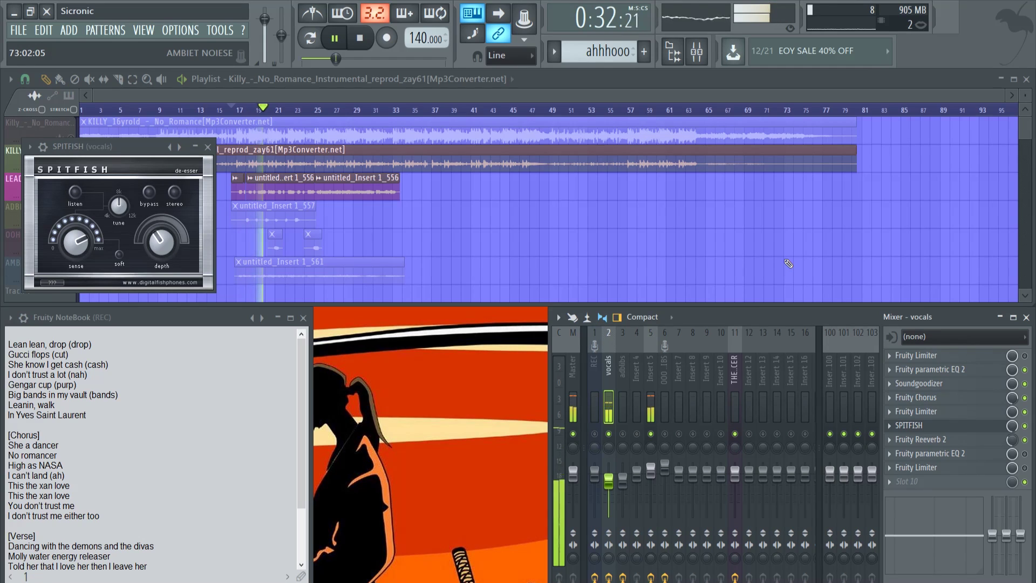
click(343, 46)
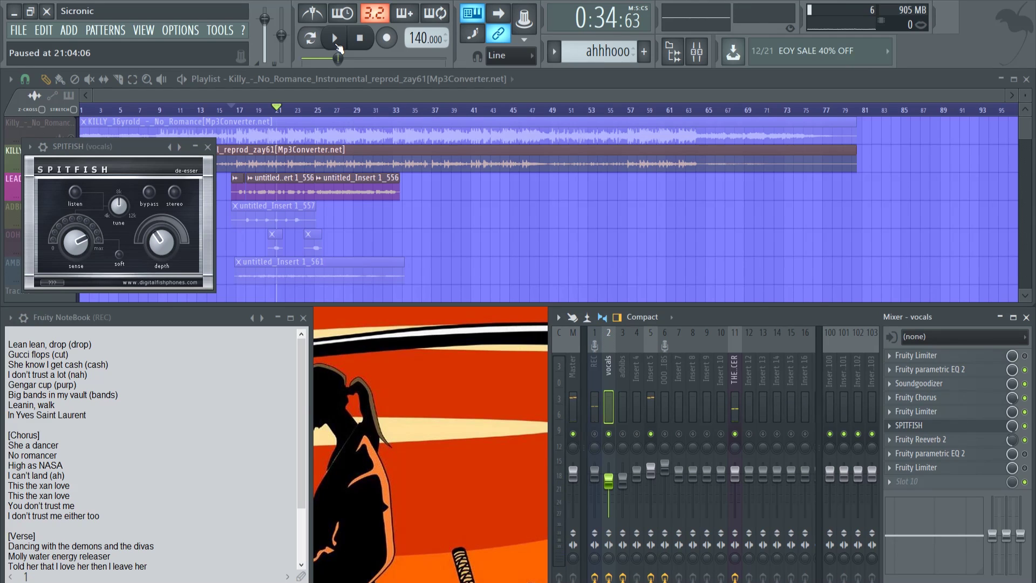
Enable the second Fruity parametric EQ 2 on the vocals track during playback, review its curve, and close the open plugin windows.
click(338, 47)
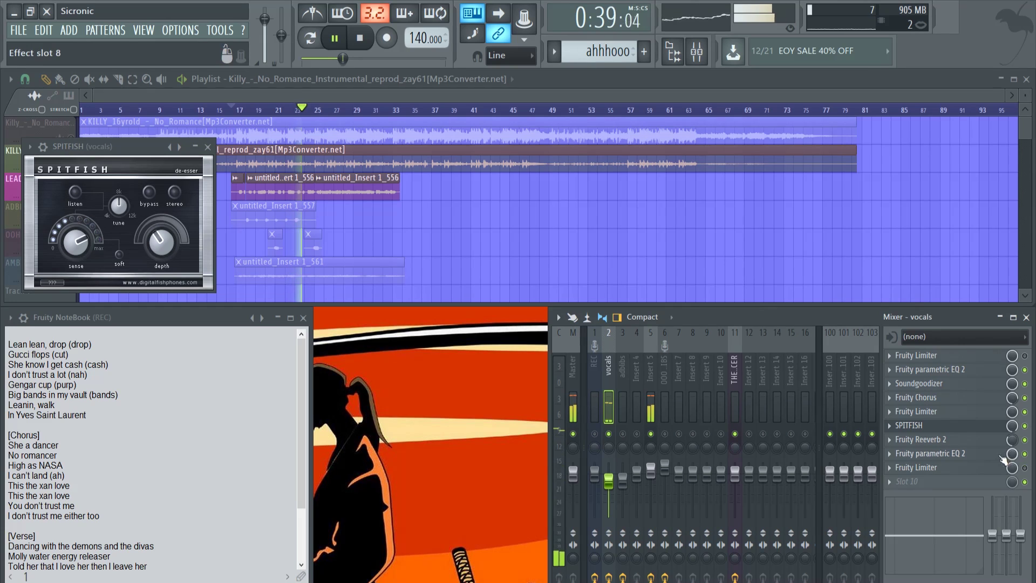
click(974, 460)
click(335, 38)
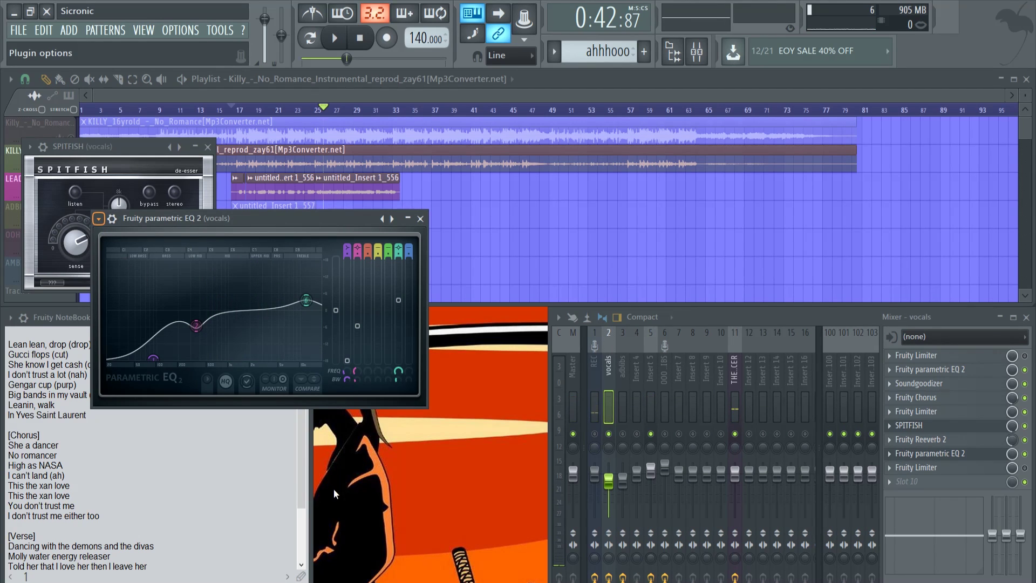
click(422, 218)
click(207, 146)
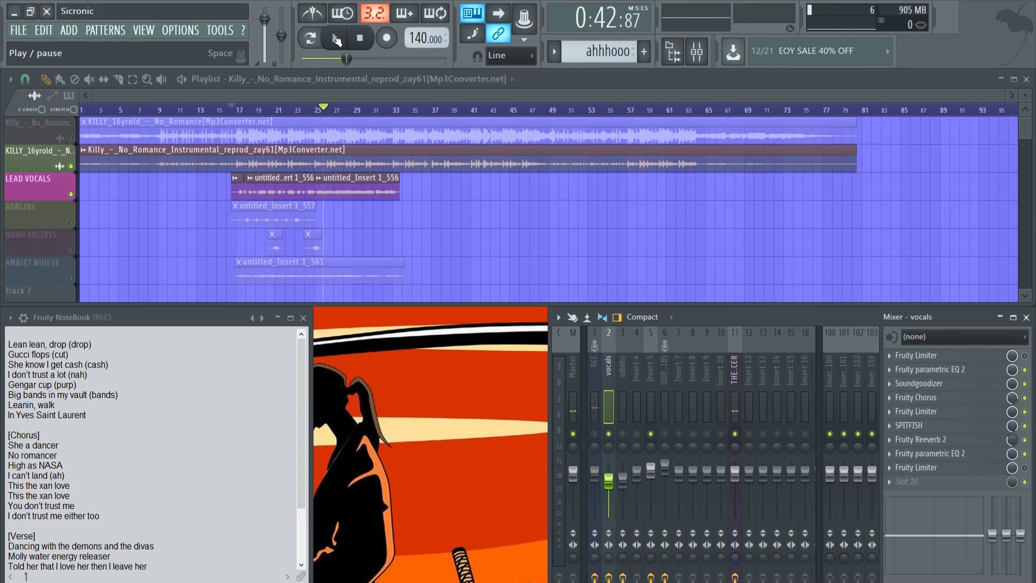
Enable the last Fruity Limiter on the vocals track, open its settings, and audition it on the lead vocals.
click(336, 39)
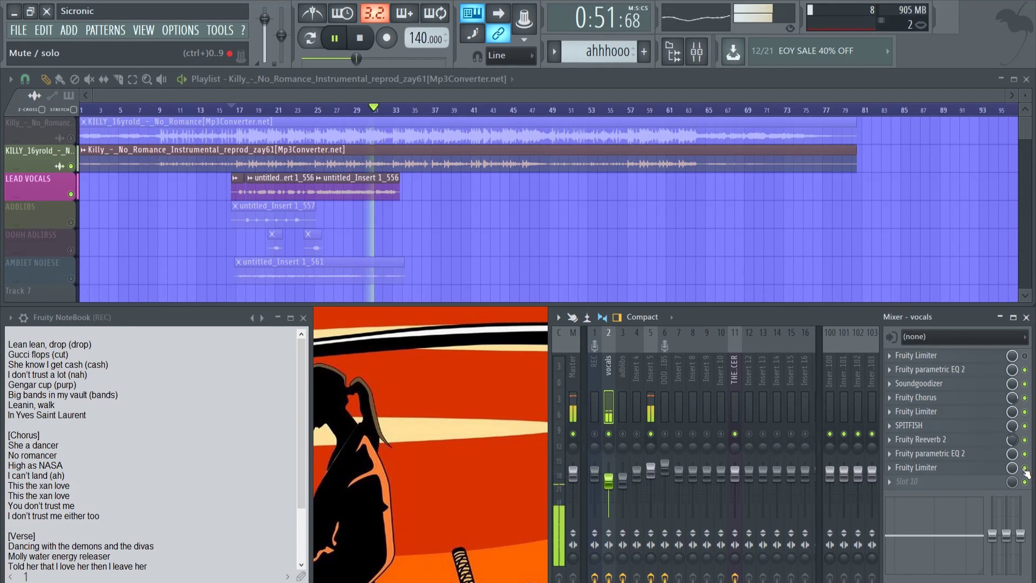
click(335, 38)
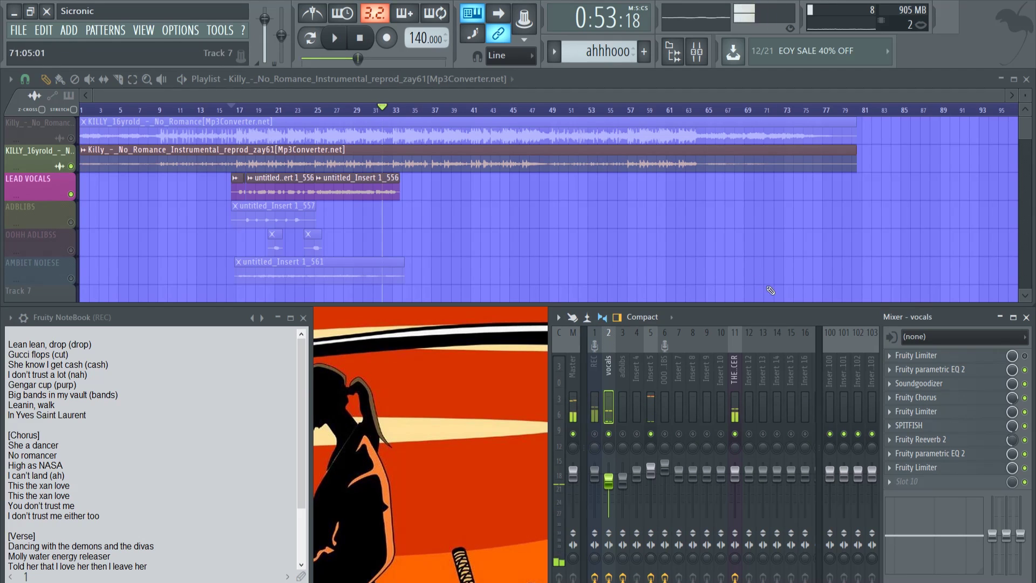
click(981, 472)
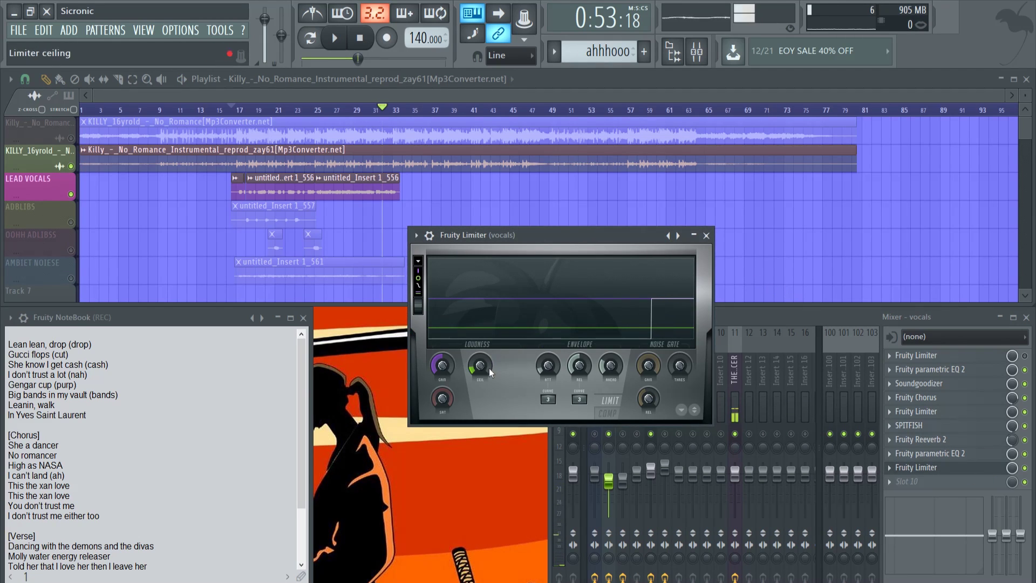
click(334, 38)
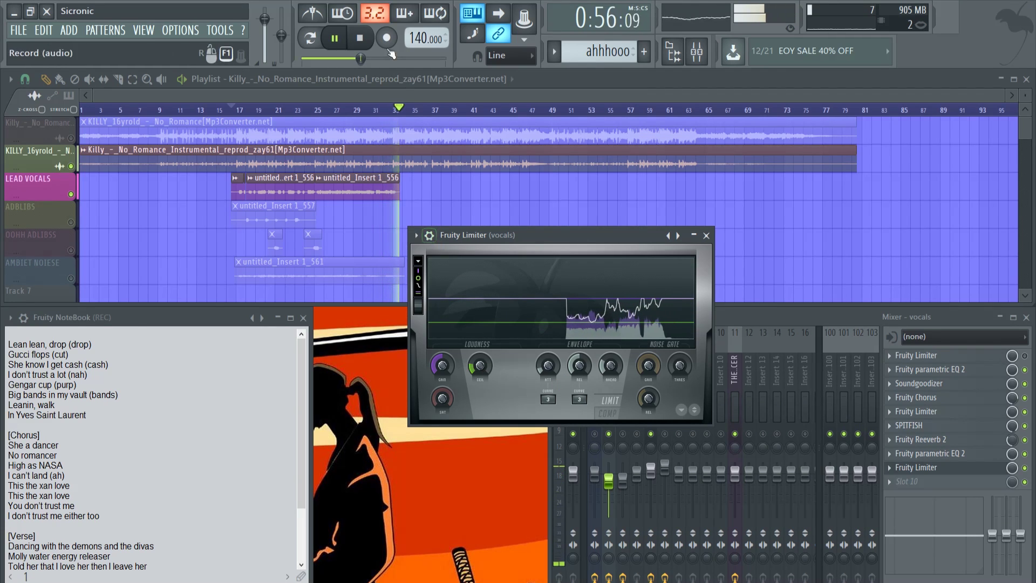
Replay the lead vocals and set the last Fruity Limiter's ceiling to about -8.4 dB, closing the limiter when done.
click(360, 38)
click(335, 38)
drag(549, 367, 548, 351)
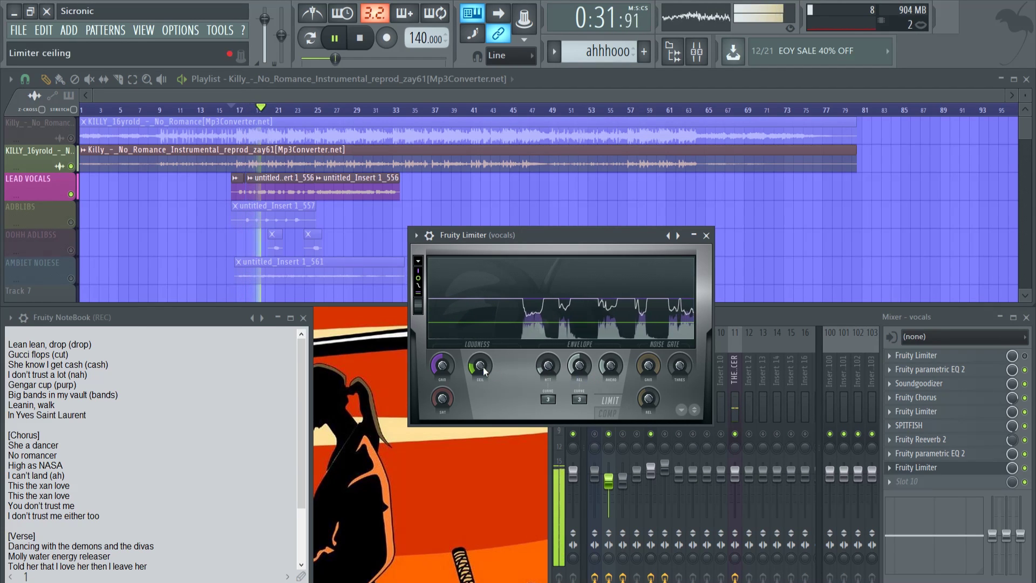
drag(478, 367, 478, 383)
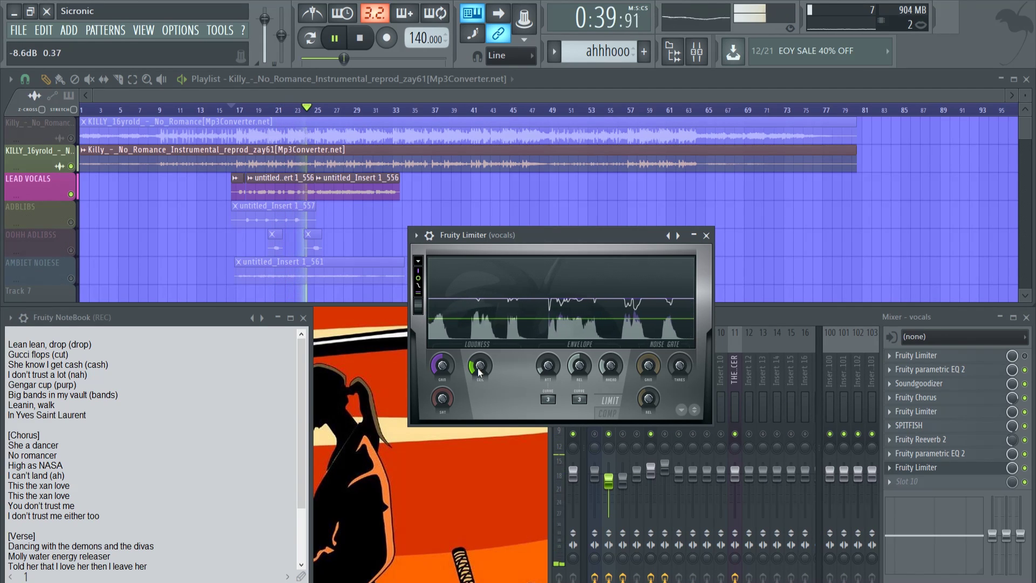
click(334, 46)
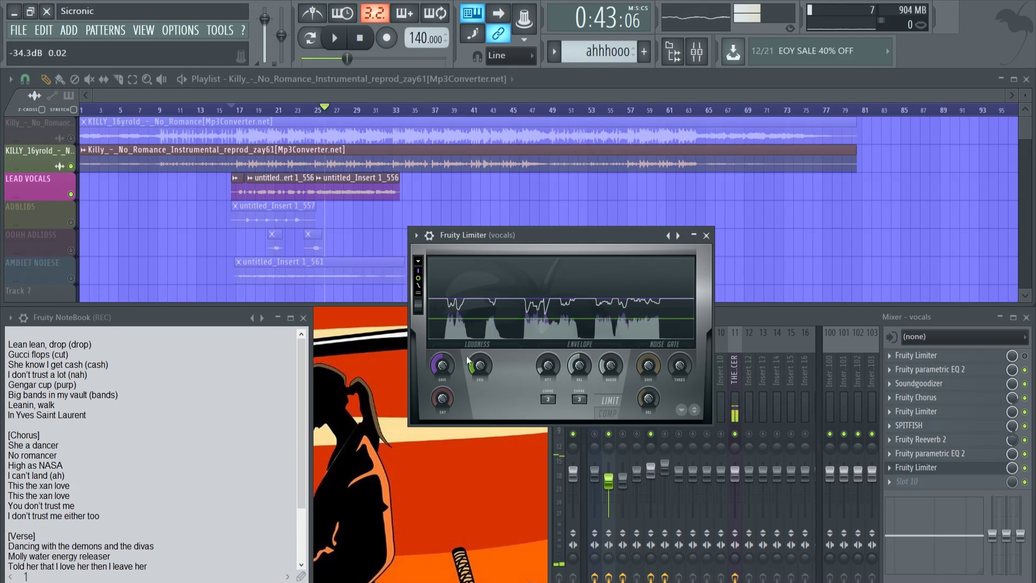
drag(480, 367, 481, 363)
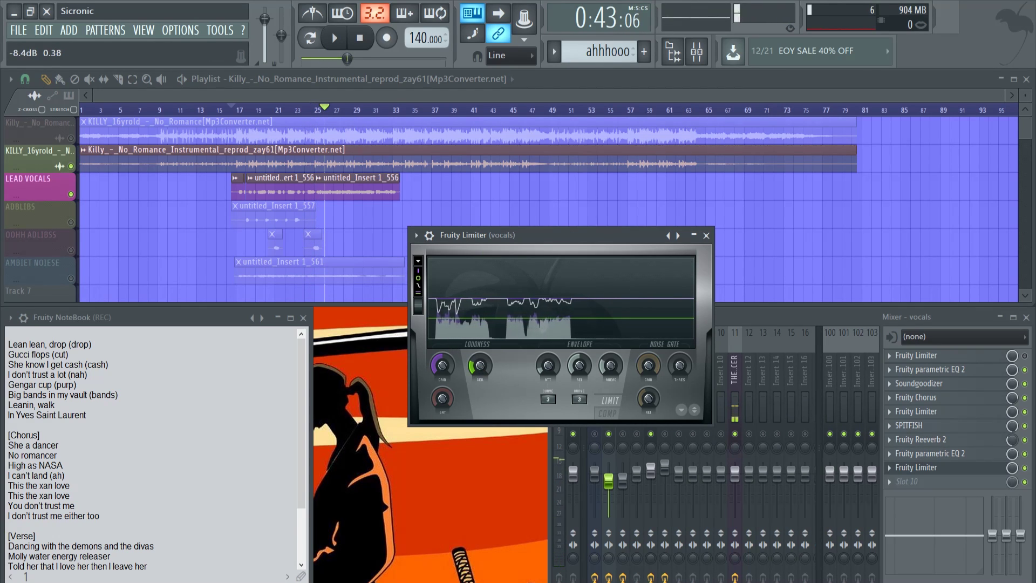
click(706, 235)
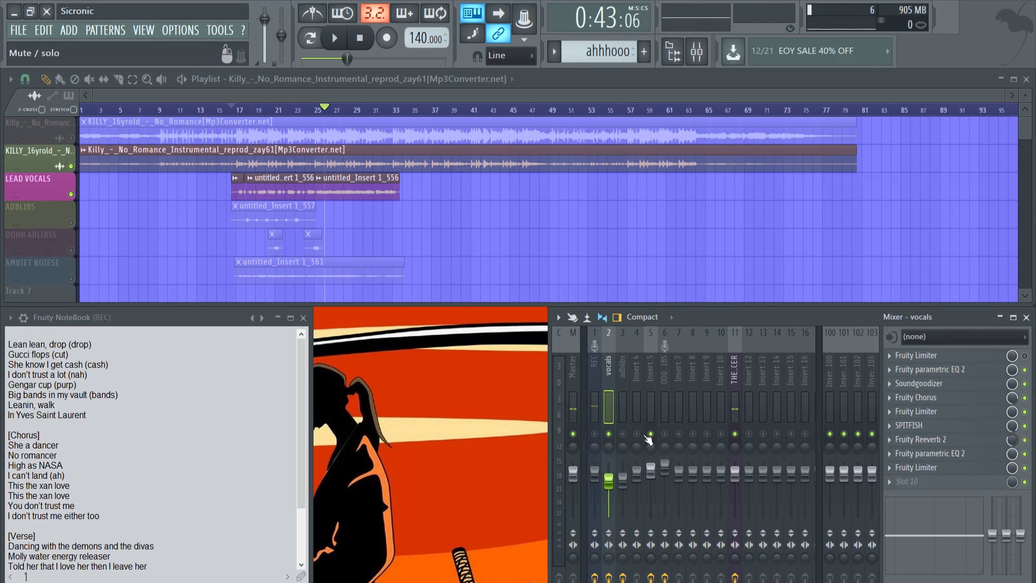
Unmute the ADBLIBS playlist track and the adblibs mixer track, and play them with the lead vocals from the start of the vocal clips.
click(71, 194)
click(71, 196)
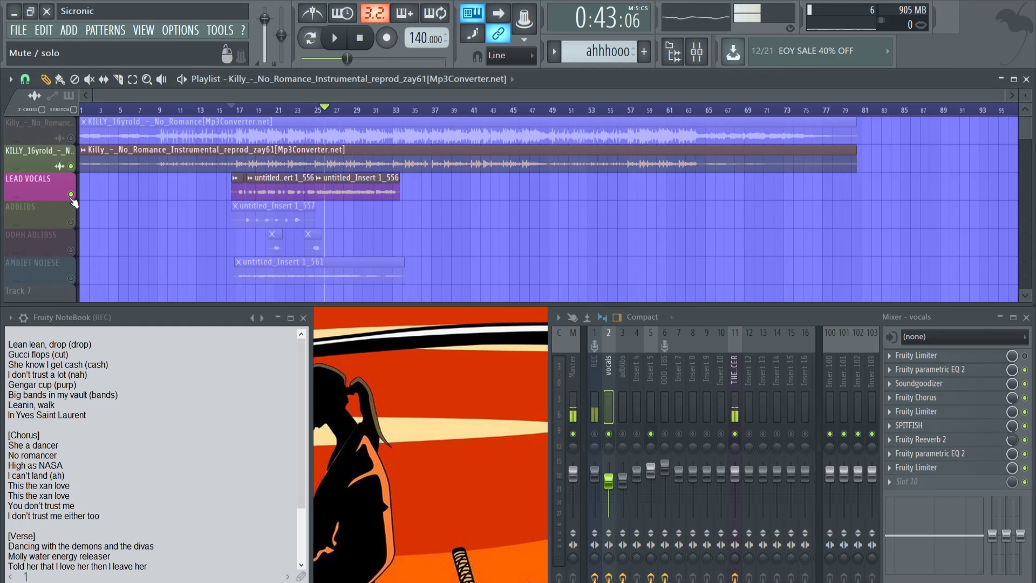
click(70, 221)
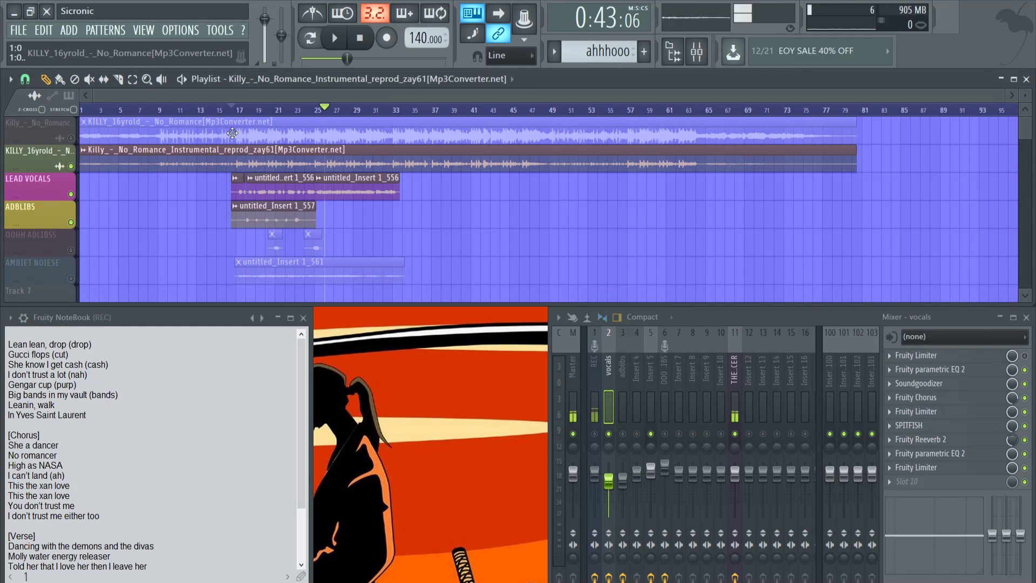
click(232, 111)
click(624, 435)
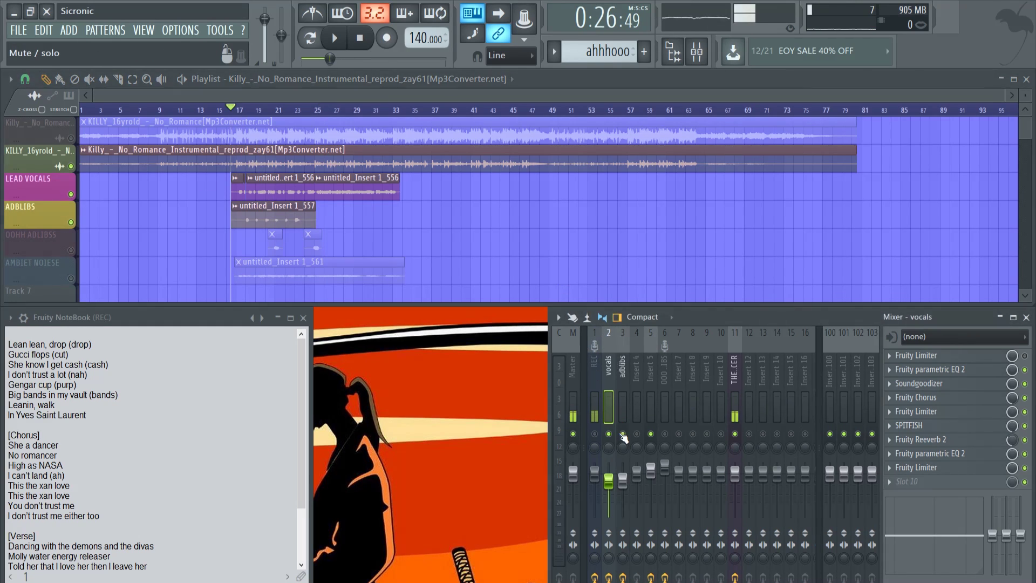
key(space)
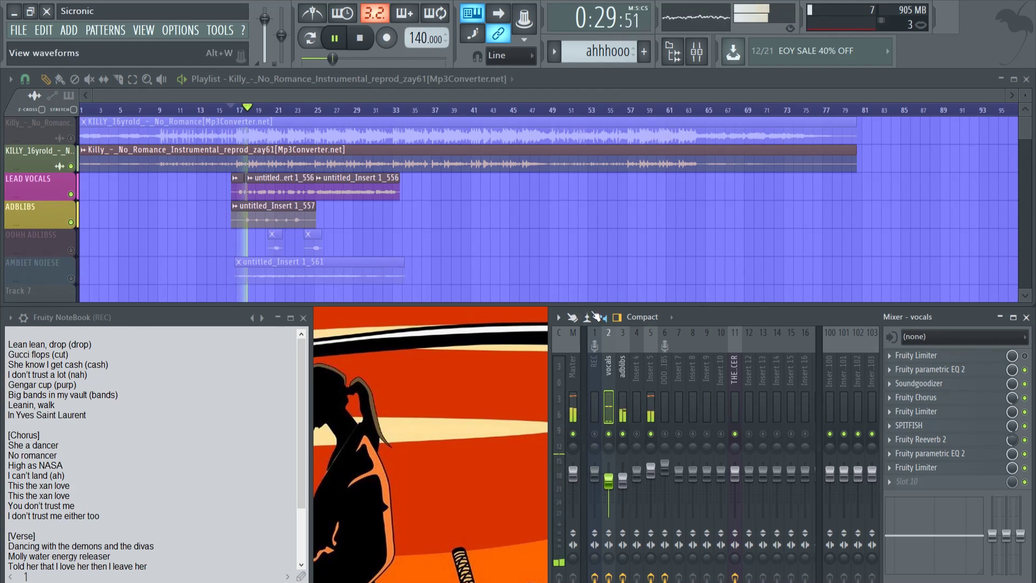
Review the Fruity Limiter and Fruity Chorus on the adblibs mixer track, including the chorus mix level.
click(623, 394)
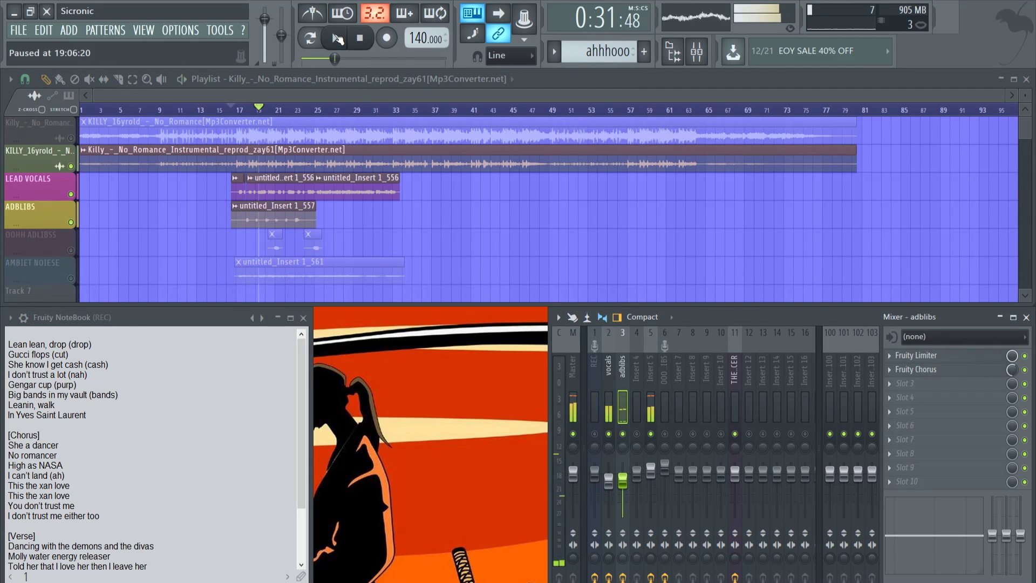
key(space)
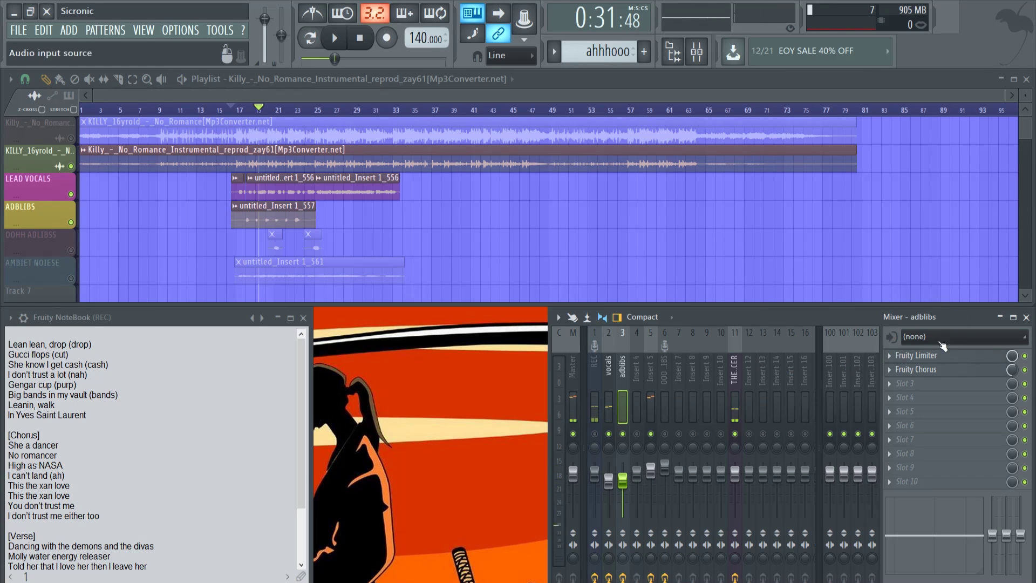
click(934, 357)
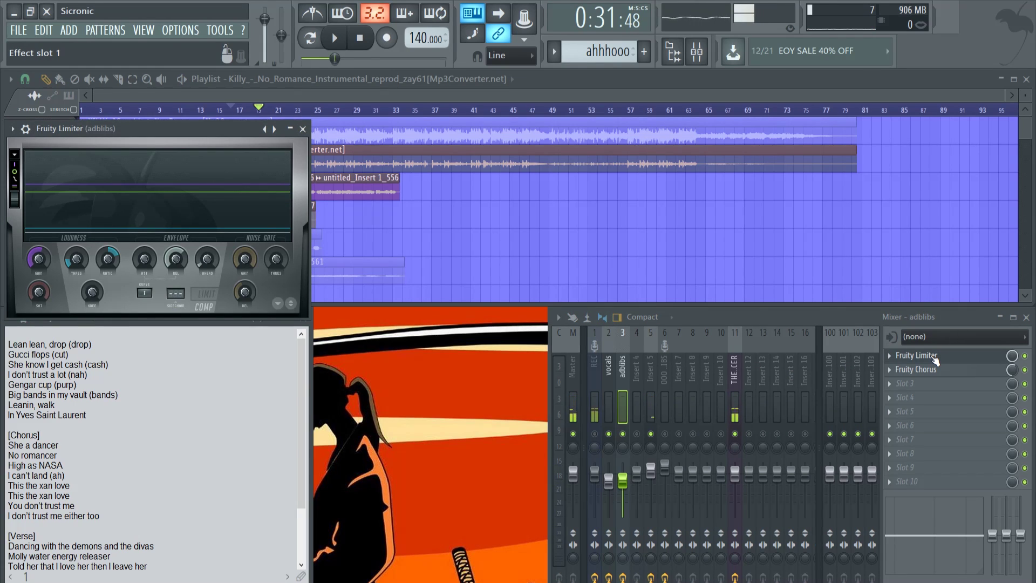
click(936, 358)
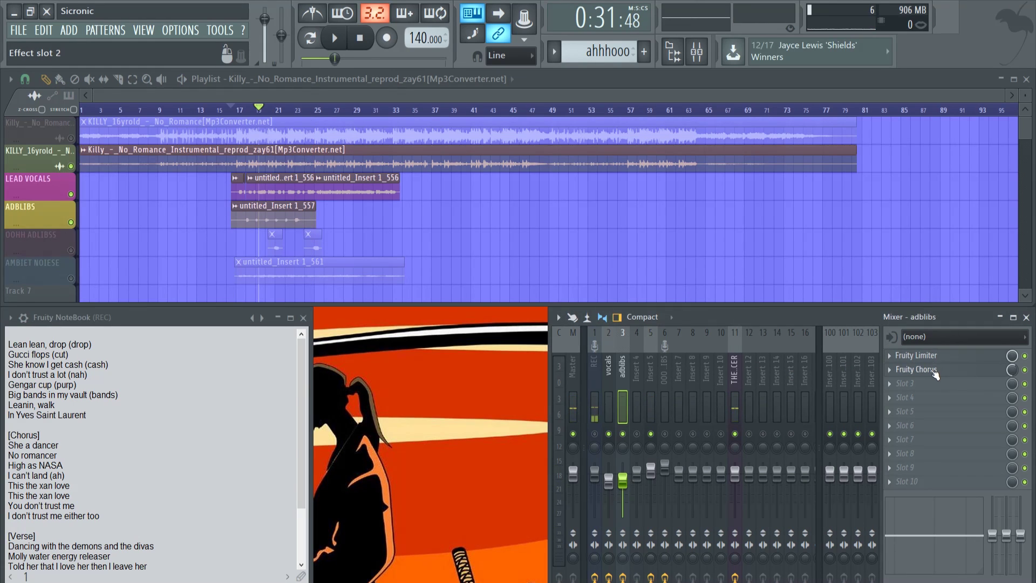
click(935, 370)
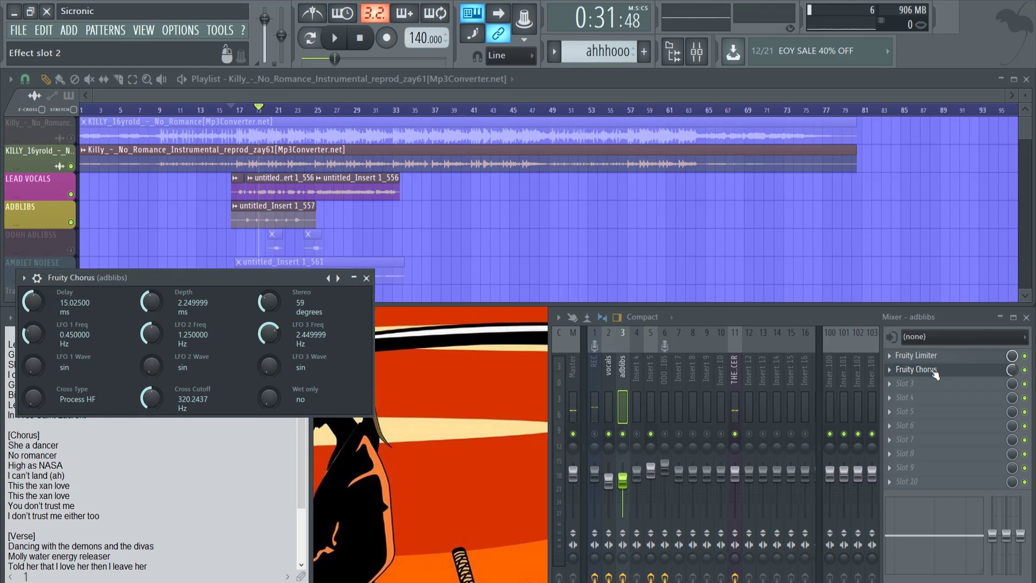
click(1013, 370)
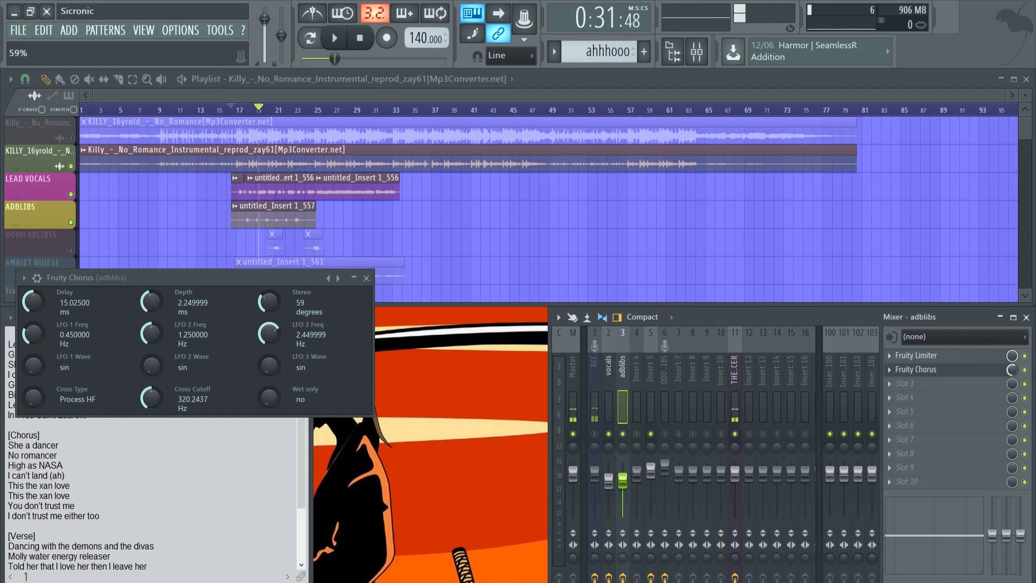
click(367, 278)
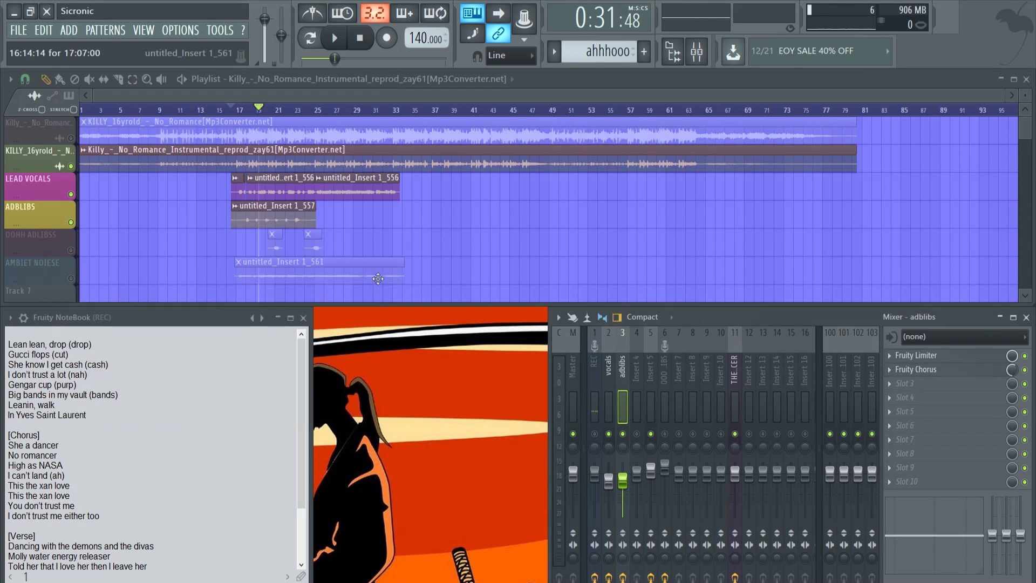
Unmute the OOHH ADLIBSS playlist track and play the arrangement through its clips.
click(335, 38)
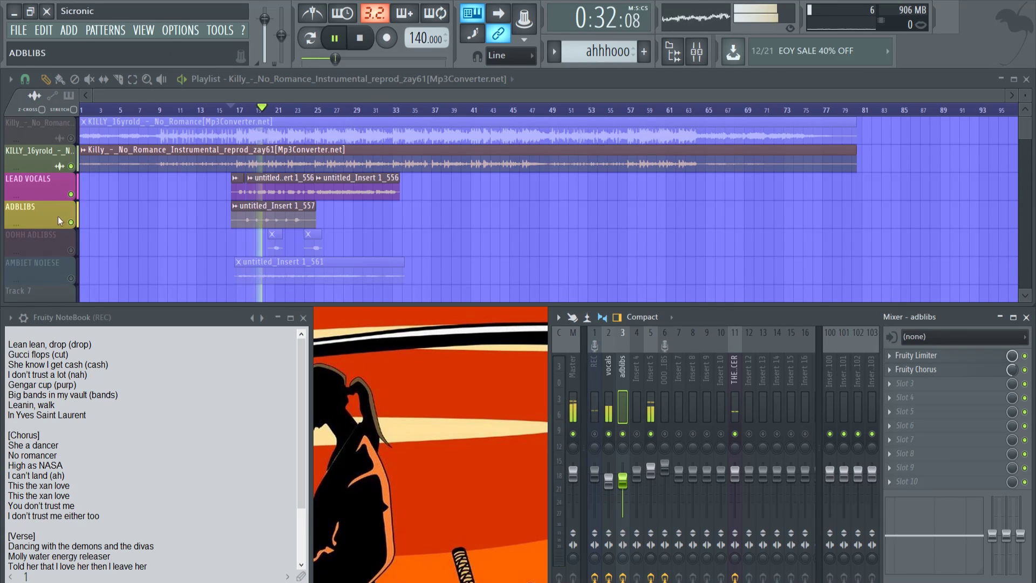
click(71, 251)
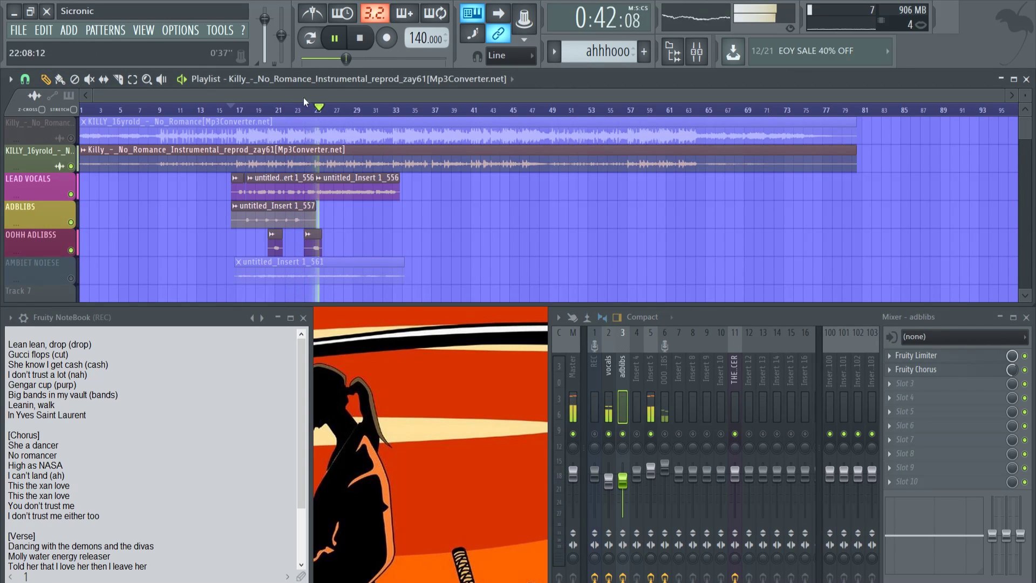
click(336, 38)
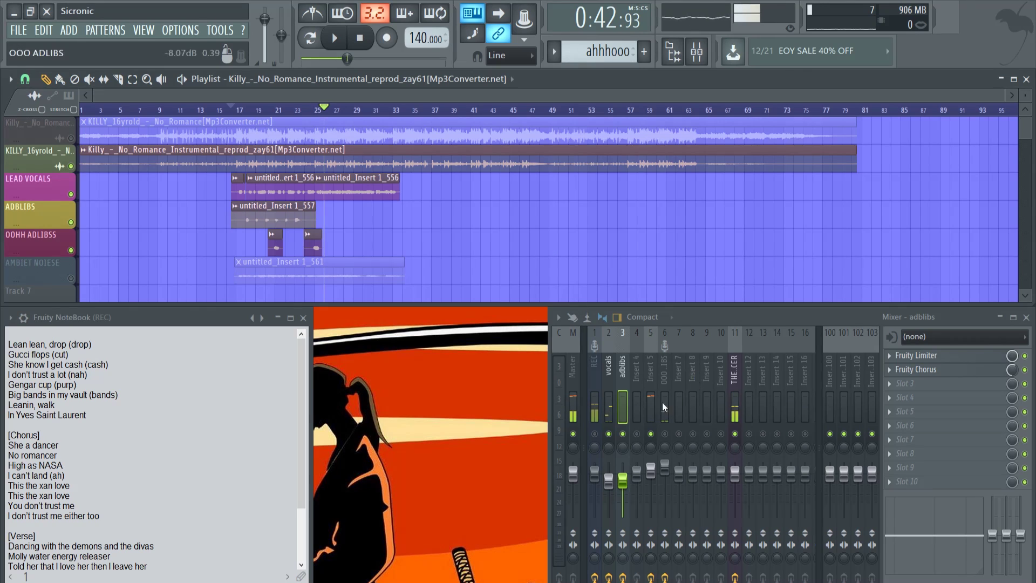
Select and enable the OOO ADLIBS mixer track, and replay the song with all the adlibs.
click(636, 378)
click(662, 383)
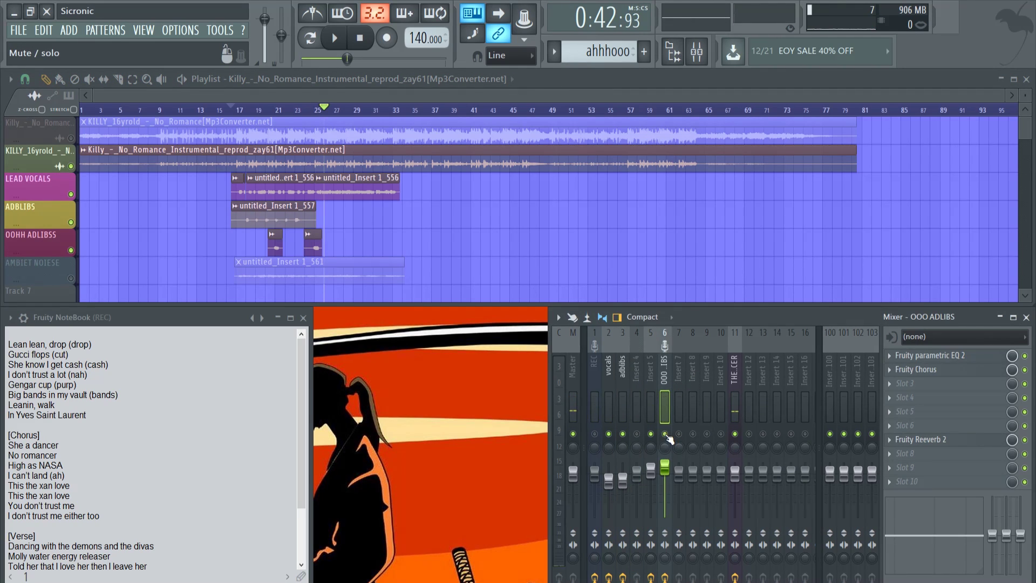
click(335, 37)
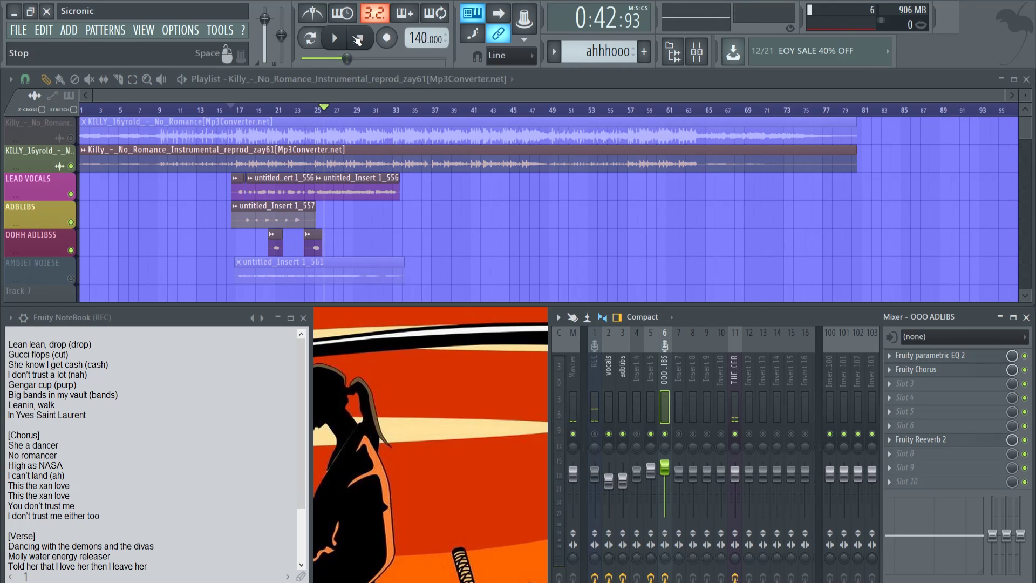
click(335, 38)
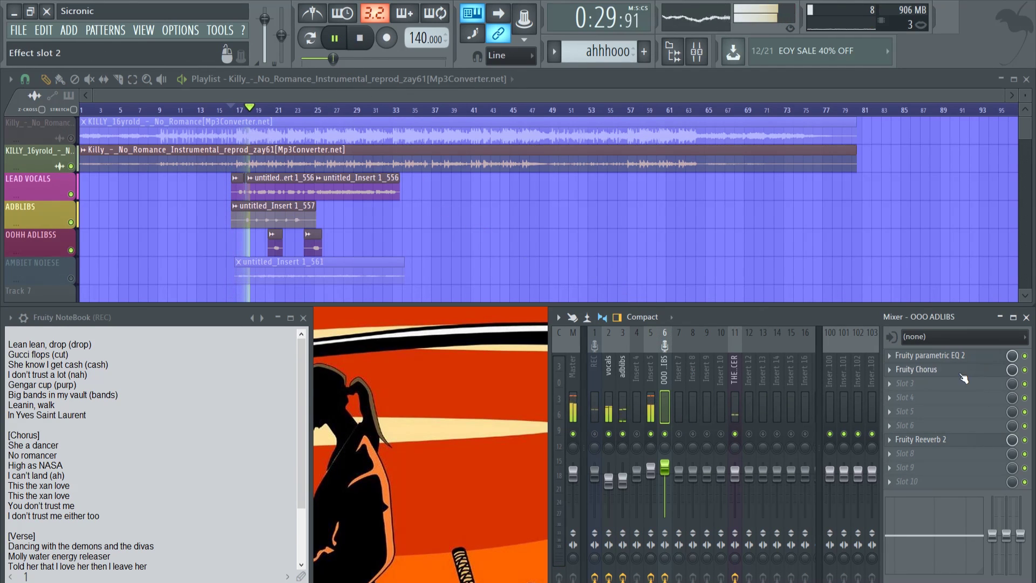
Compare the OOO ADLIBS effects by playing the song with them bypassed and replaying the second OOHH ADLIBSS clip with them enabled.
click(1025, 440)
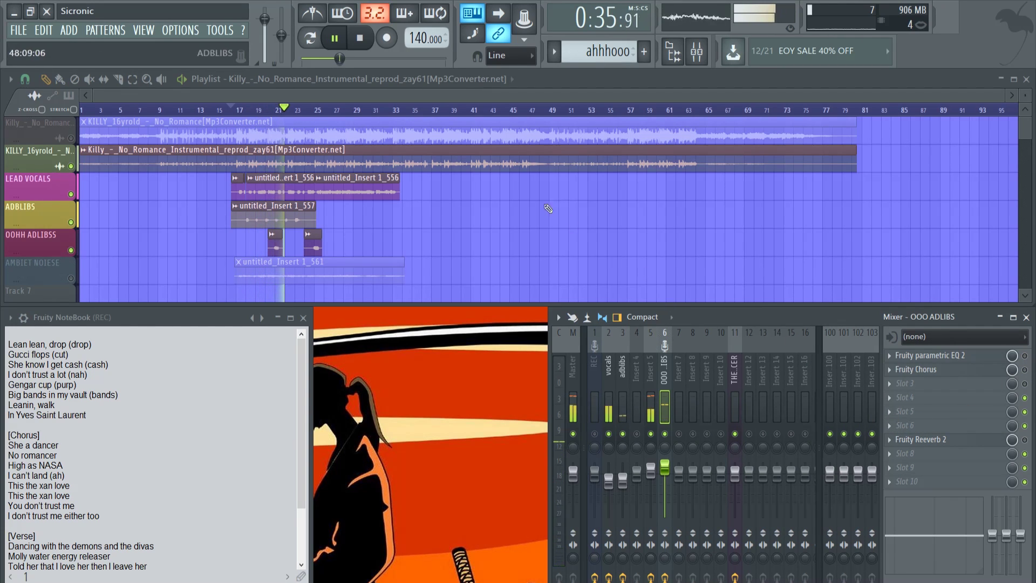
click(336, 39)
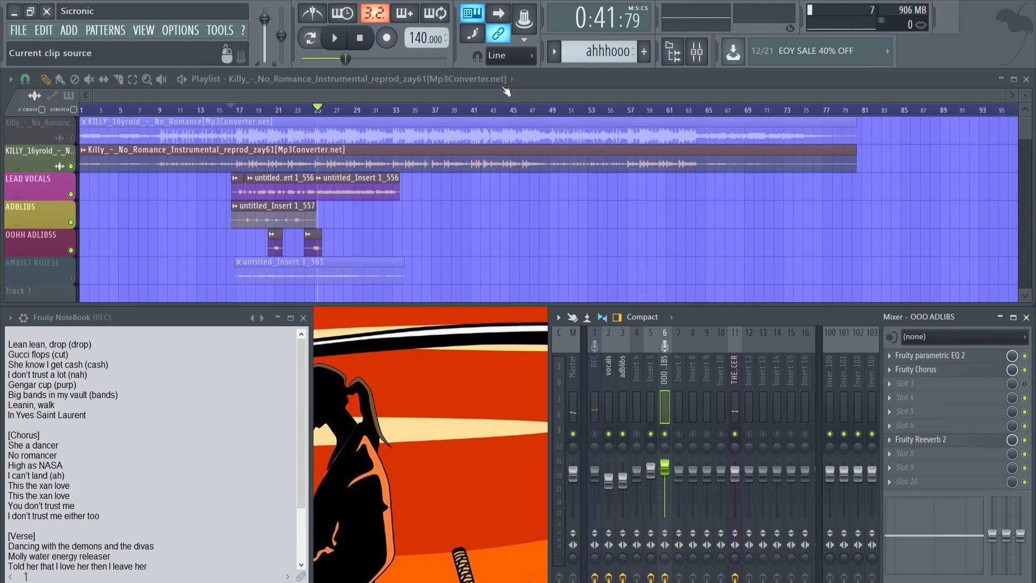
click(333, 38)
click(290, 109)
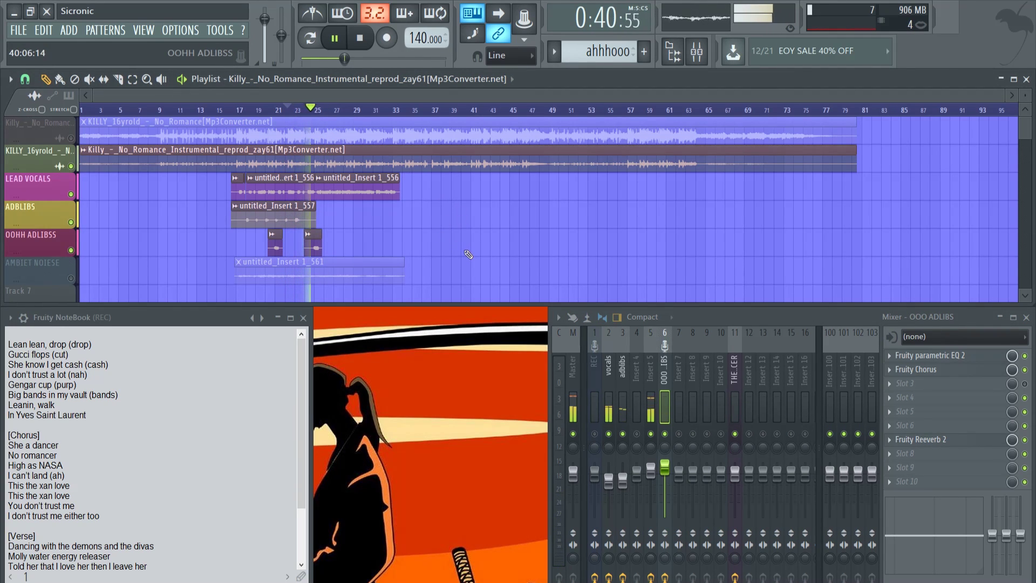
click(335, 40)
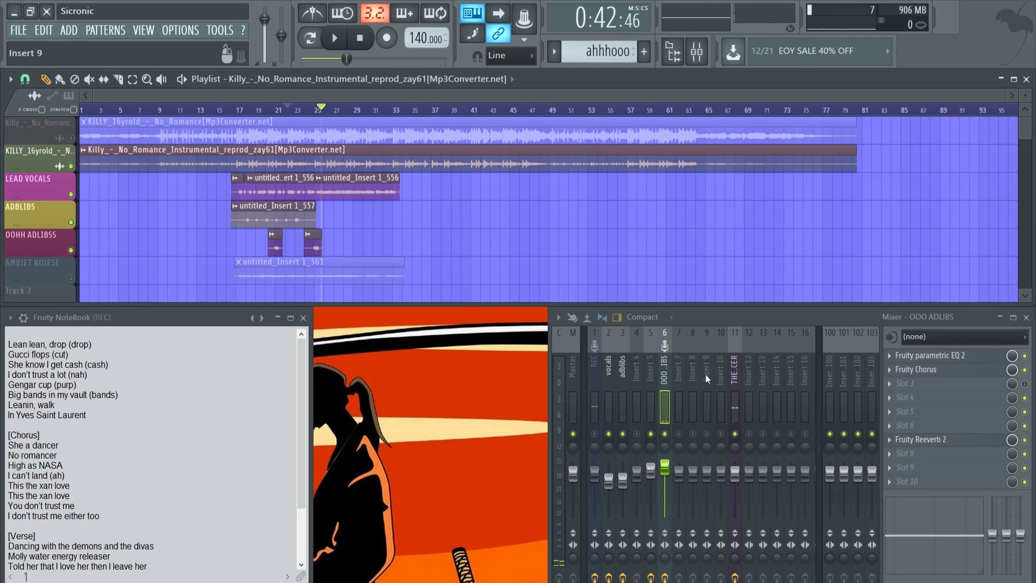
Try gain changes on bands 2 and 6 of the OOO ADLIBS track's Fruity parametric EQ 2, undo tweaks and boost band 6 again.
click(923, 355)
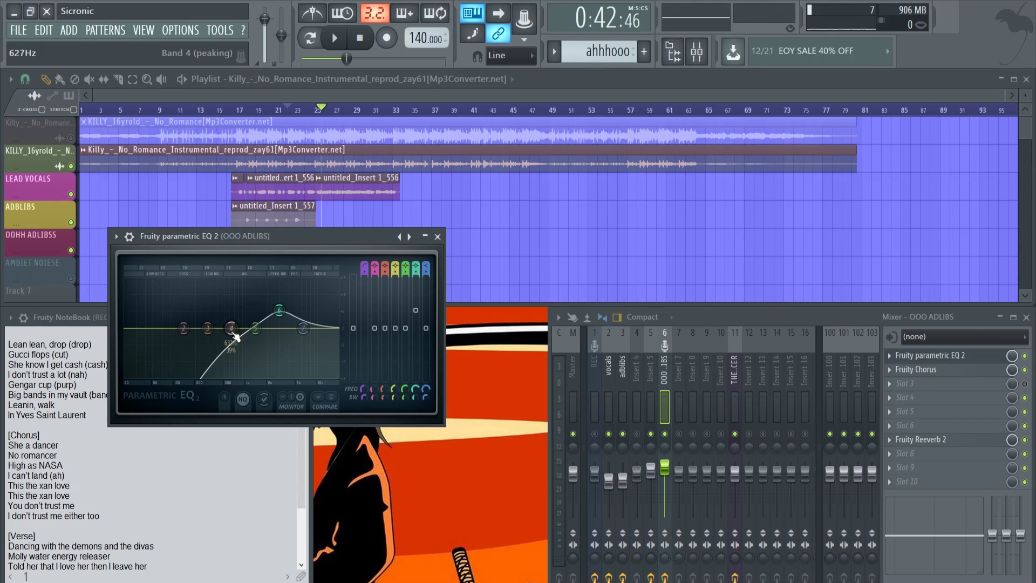
drag(279, 310, 278, 305)
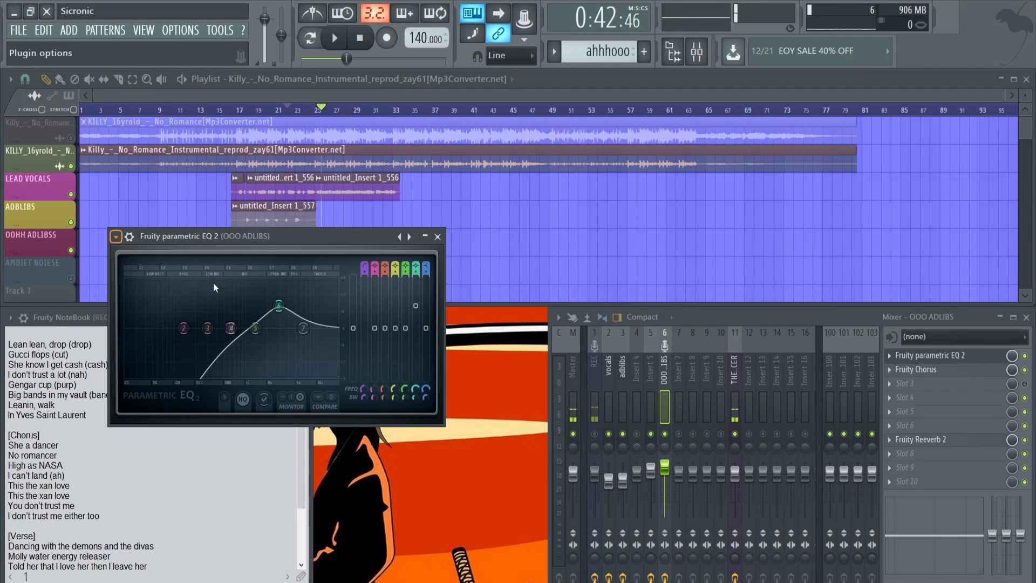
click(352, 313)
drag(183, 330, 282, 313)
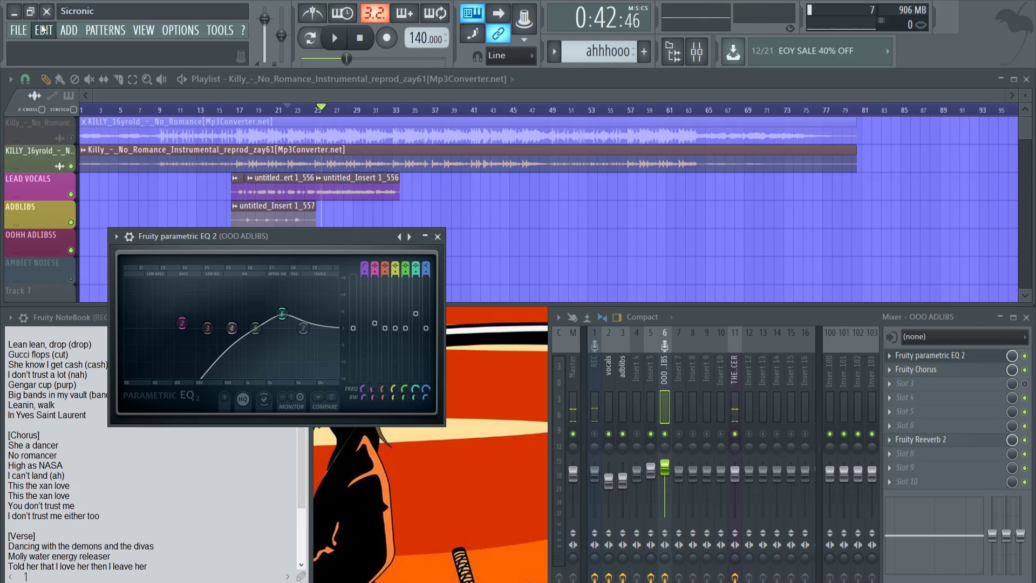
key(ctrl+z)
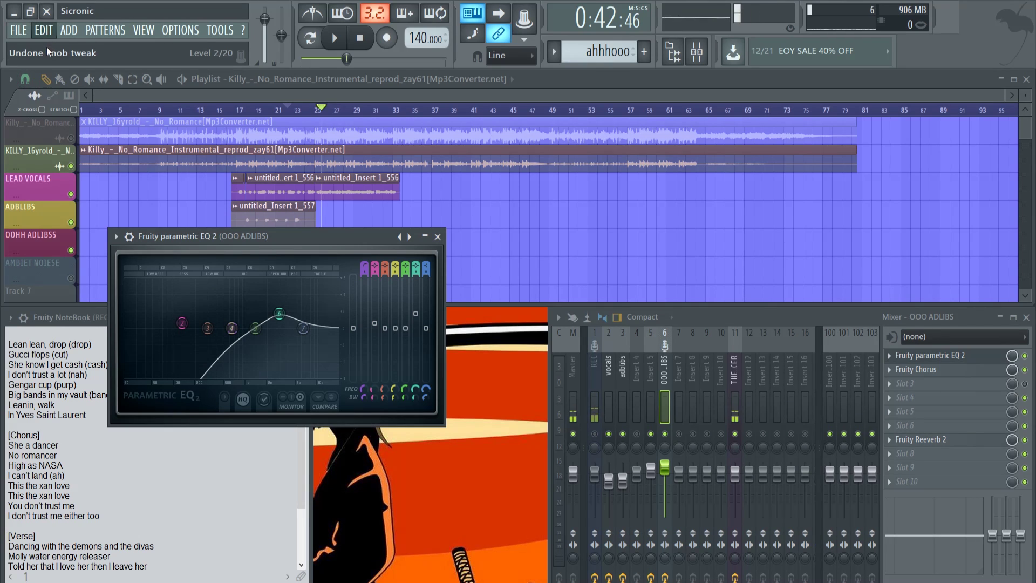
key(ctrl+z)
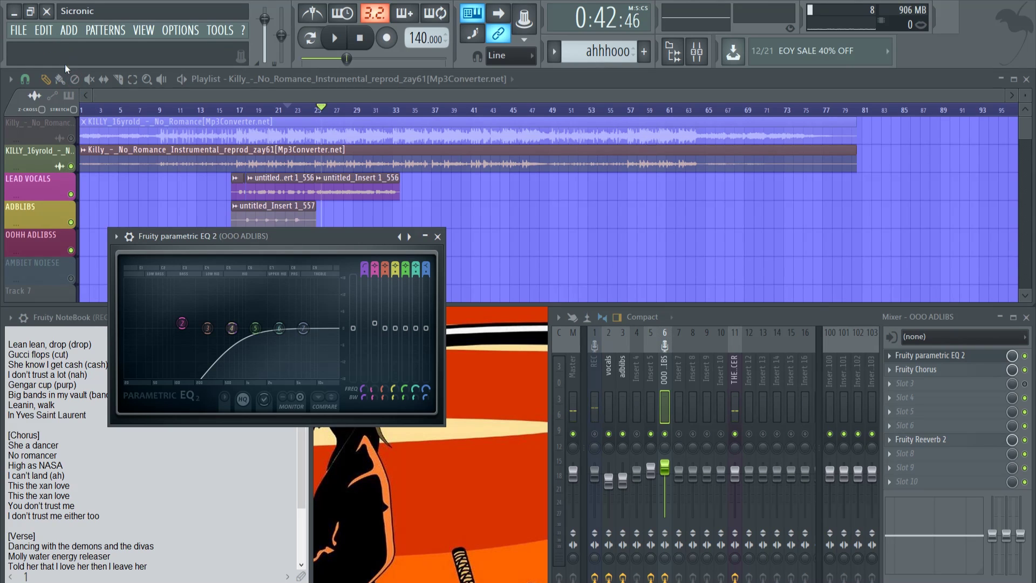
drag(280, 334, 296, 294)
click(438, 236)
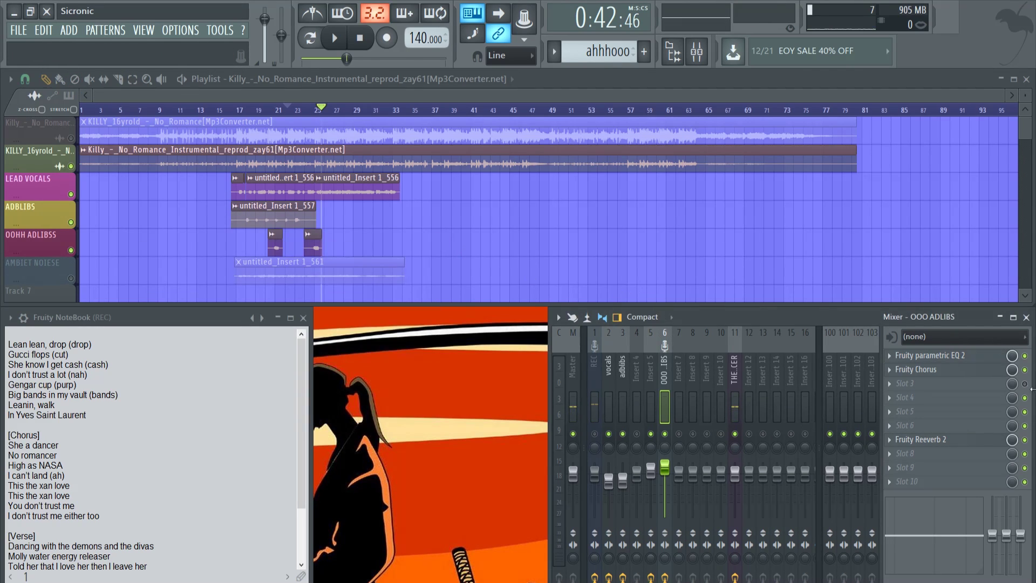
Replay the second OOHH ADLIBSS clip and review the Fruity Chorus settings on the OOO ADLIBS mixer track.
click(335, 40)
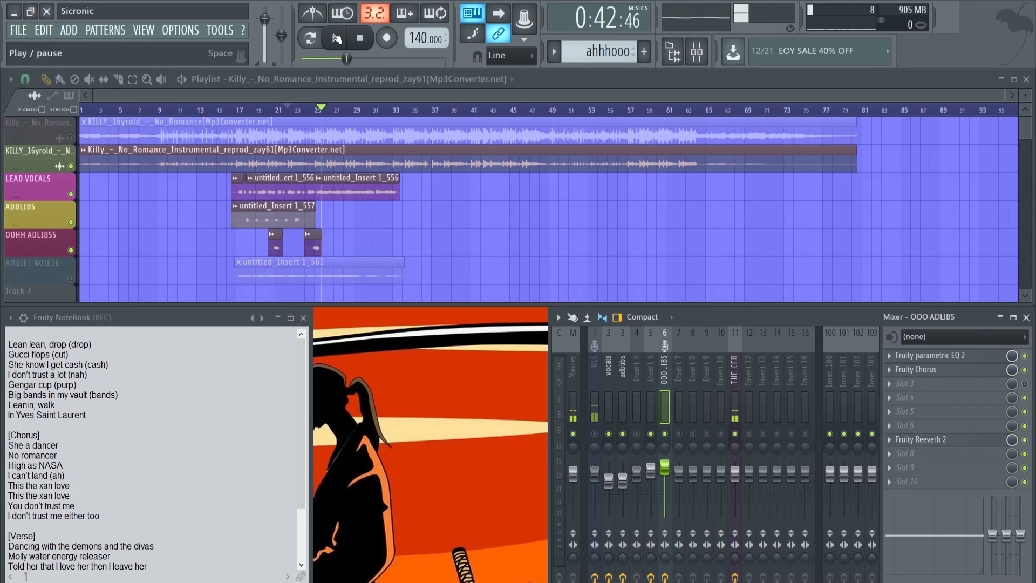
click(336, 40)
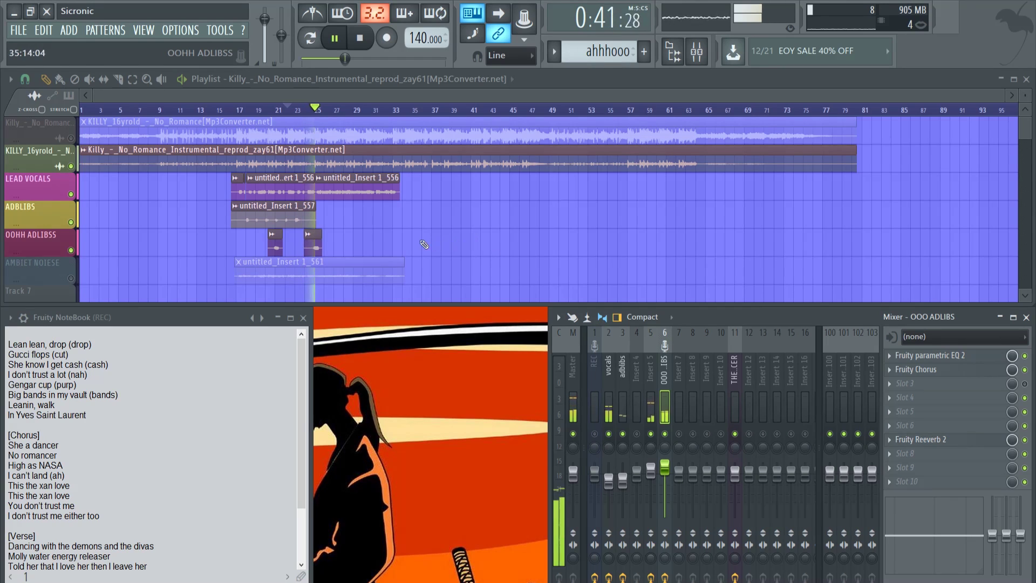
click(336, 40)
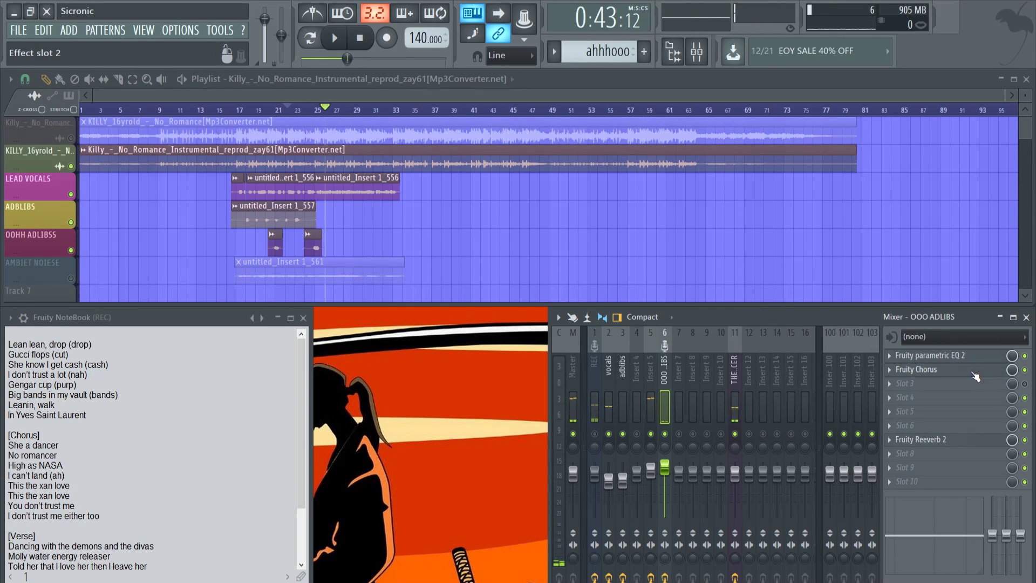
click(928, 369)
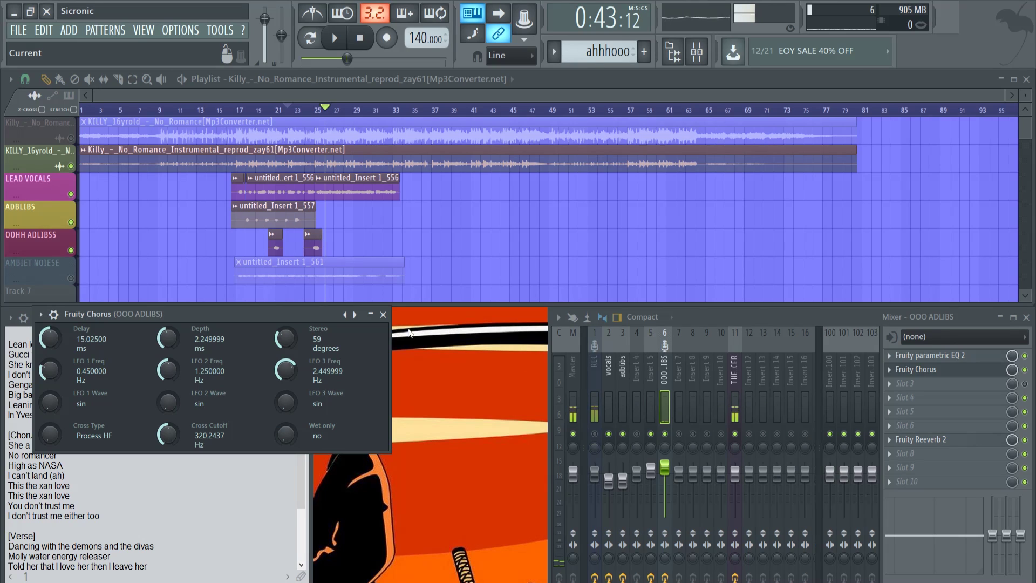
click(384, 316)
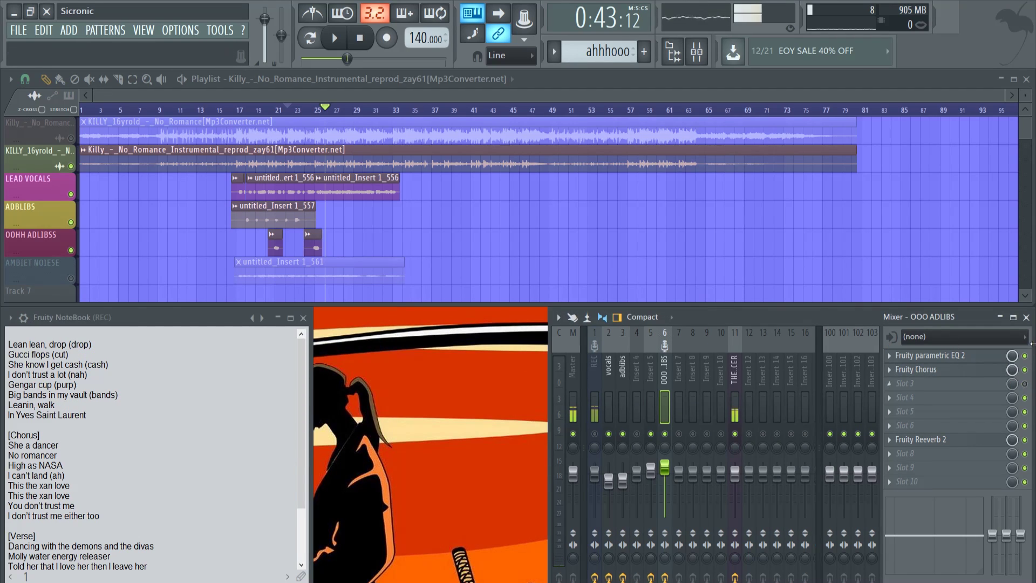
Move Fruity Reeverb 2 up to slot 3 on the OOO ADLIBS mixer track and review its wet level, decay and diffusion.
click(929, 439)
drag(923, 440, 921, 385)
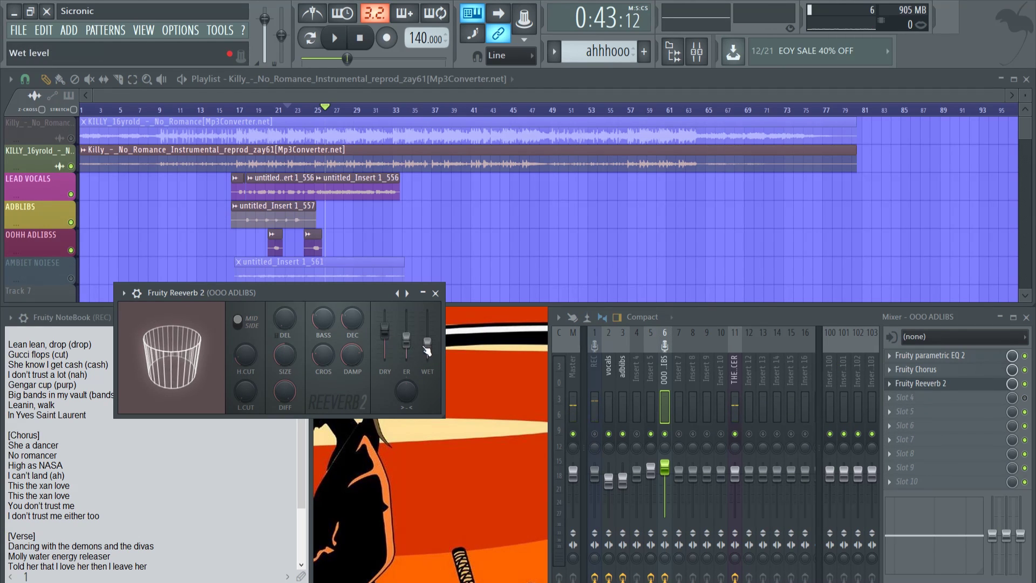
click(354, 321)
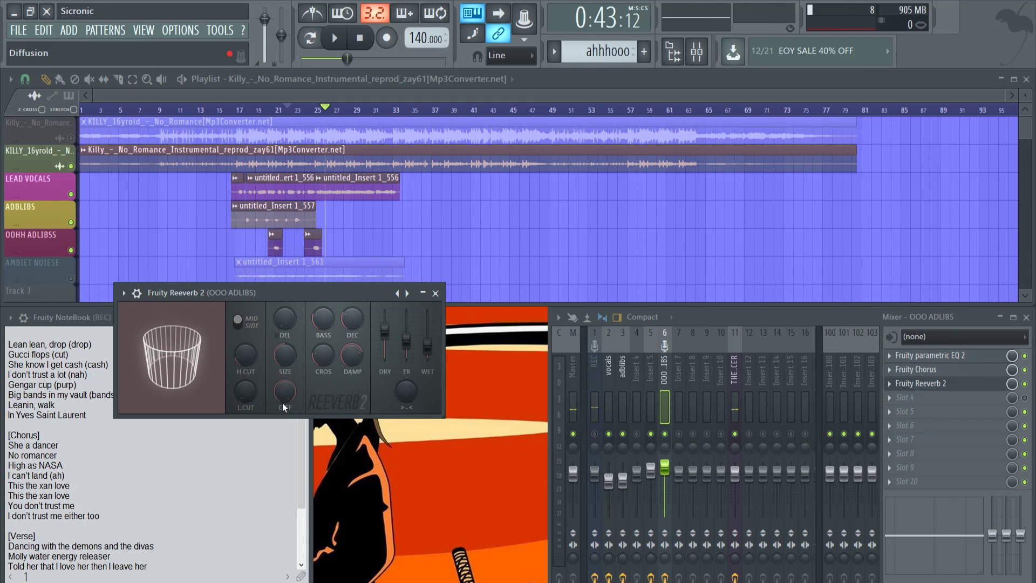
click(436, 294)
Unmute the AMBIET NOIESE playlist track and play the arrangement from the start of the vocal clips.
click(360, 39)
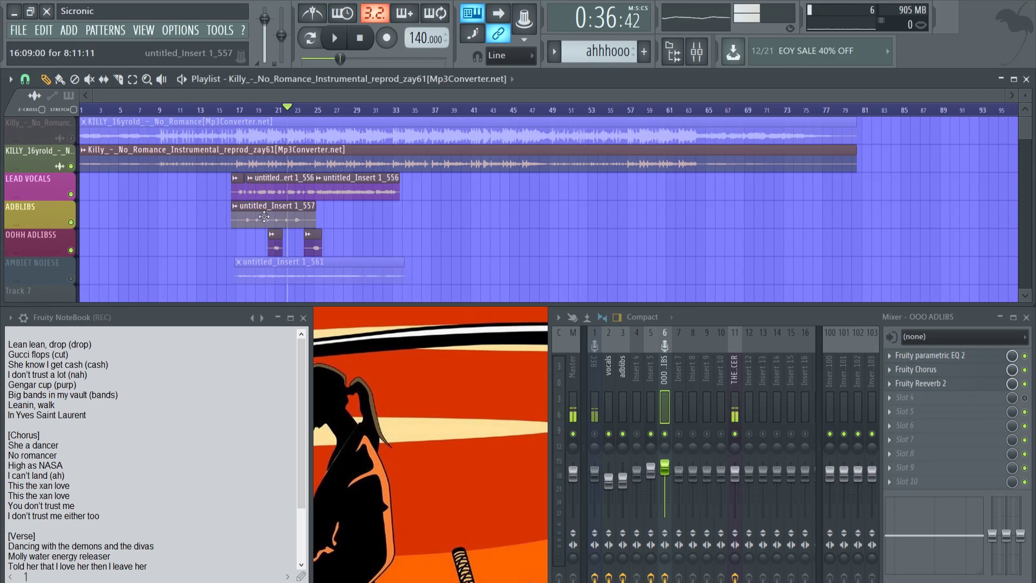
click(71, 280)
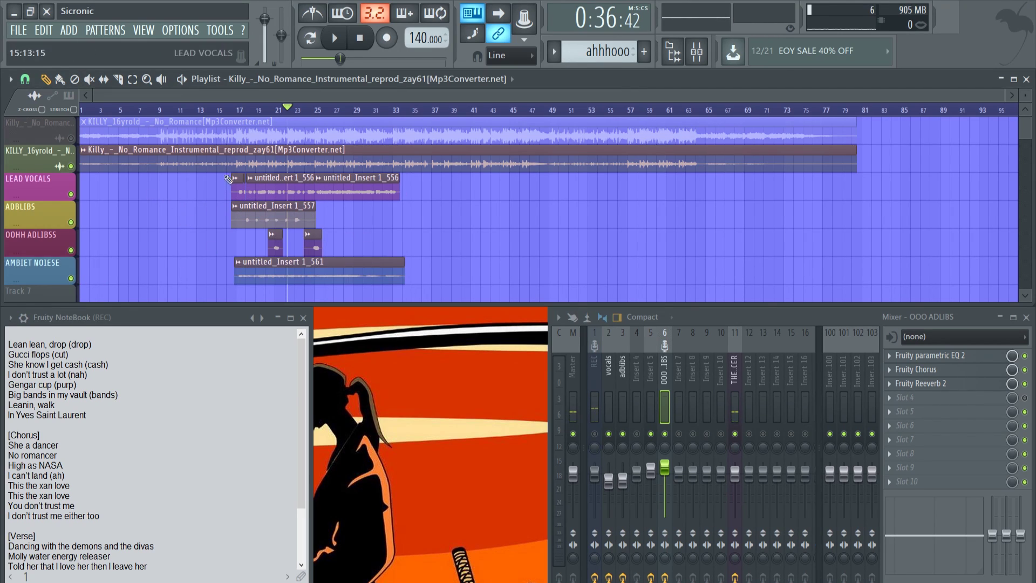
click(231, 110)
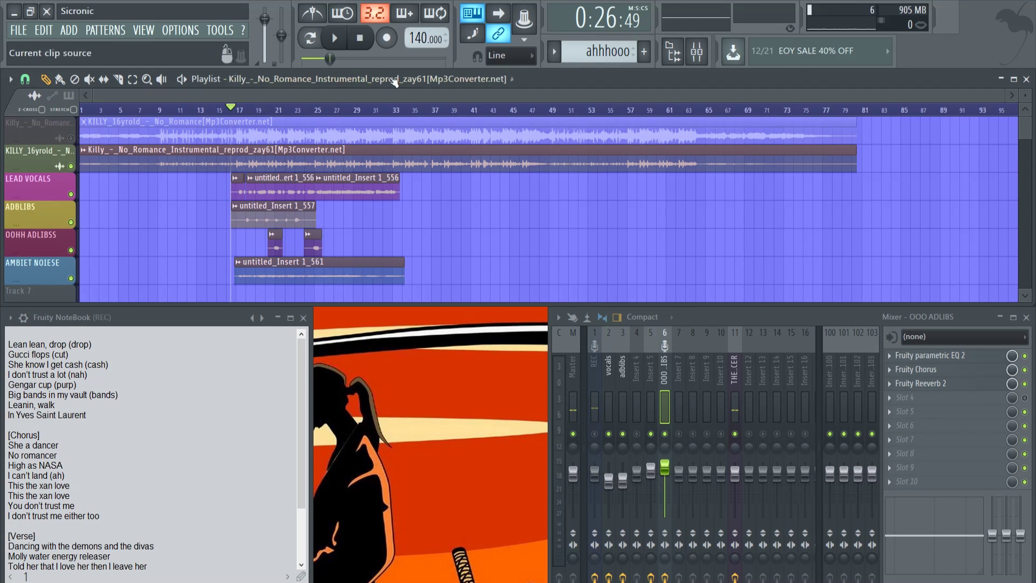
double_click(322, 261)
click(477, 254)
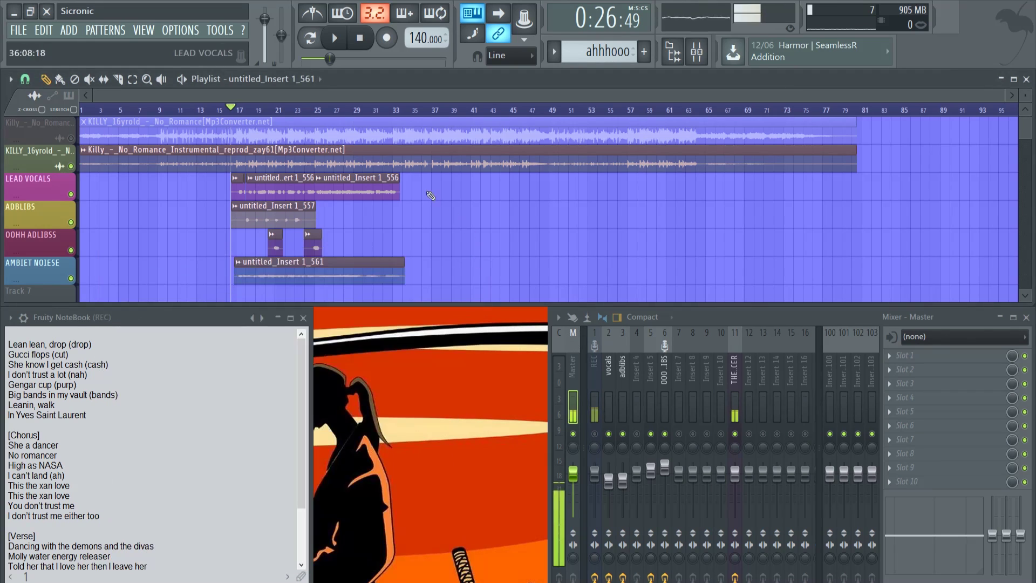
click(334, 38)
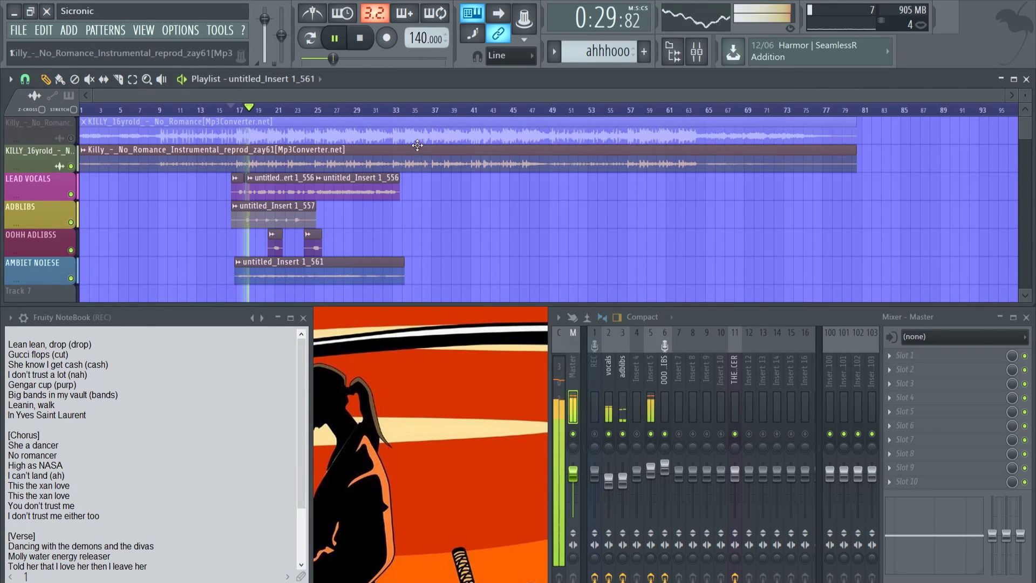
Select the REC mixer track and mute the OOHH ADLIBSS, ADBLIBS and LEAD VOCALS playlist tracks to audition the ambient clip with the instrumental.
click(599, 389)
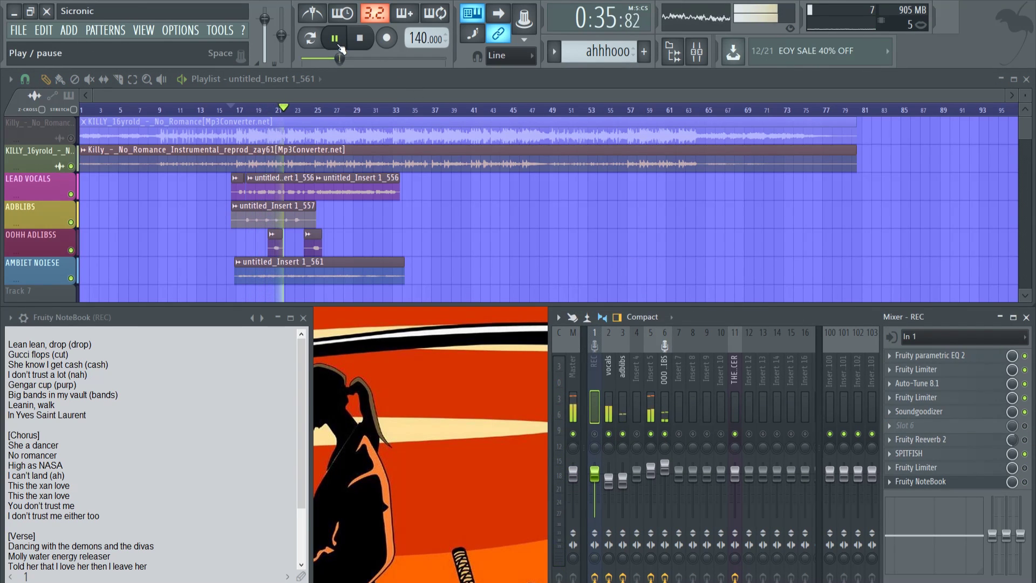
click(71, 250)
click(70, 222)
click(70, 194)
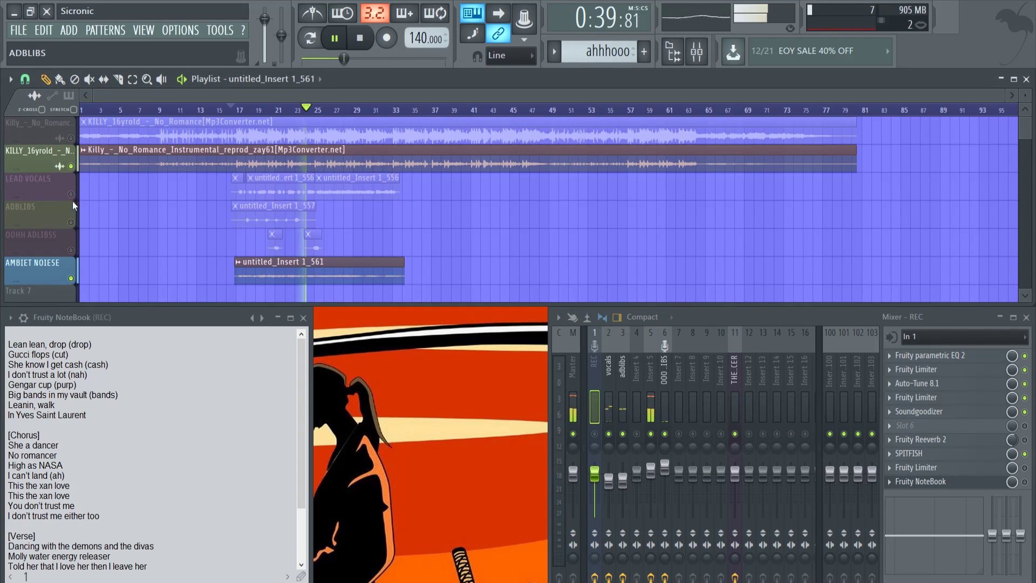
click(340, 42)
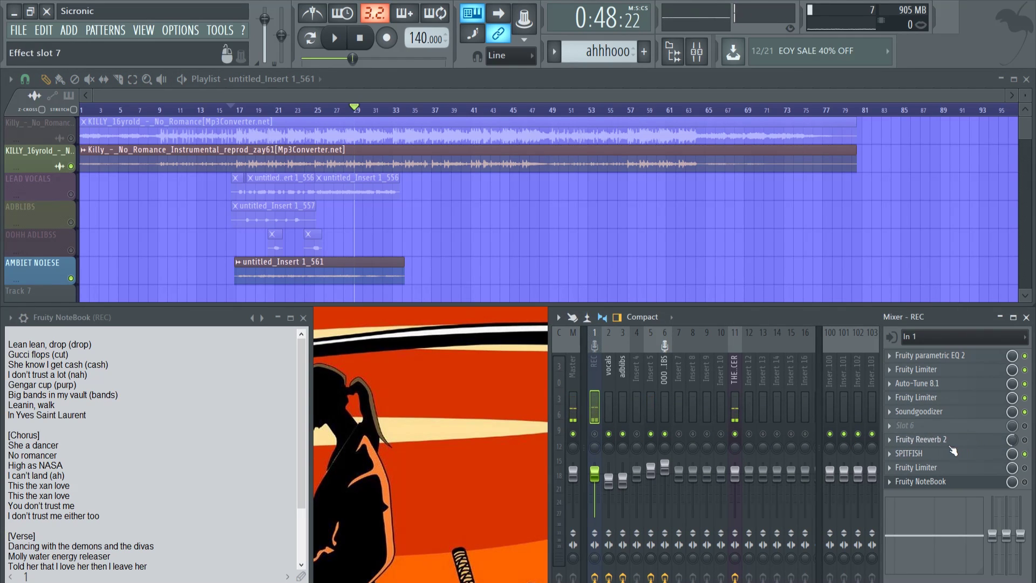
Review the Fruity Reeverb 2 on the REC mixer track, including its size, diffusion and early reflection level.
click(971, 440)
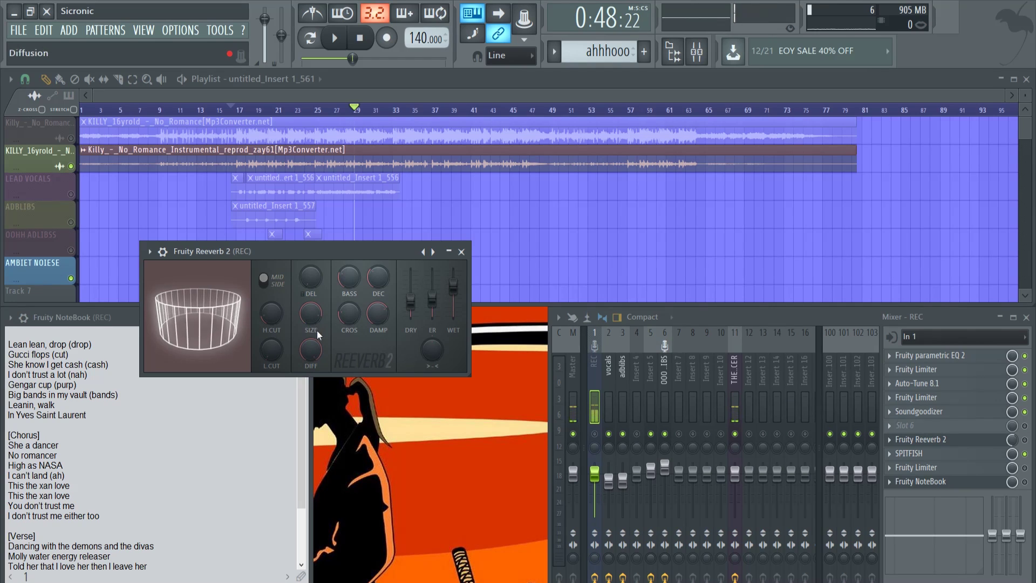
drag(311, 349, 311, 324)
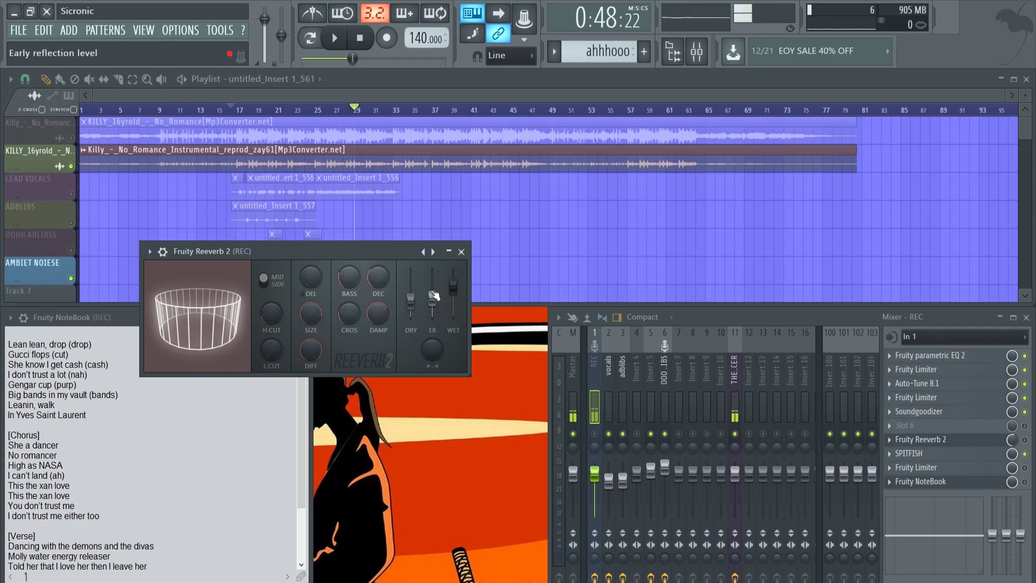
click(461, 251)
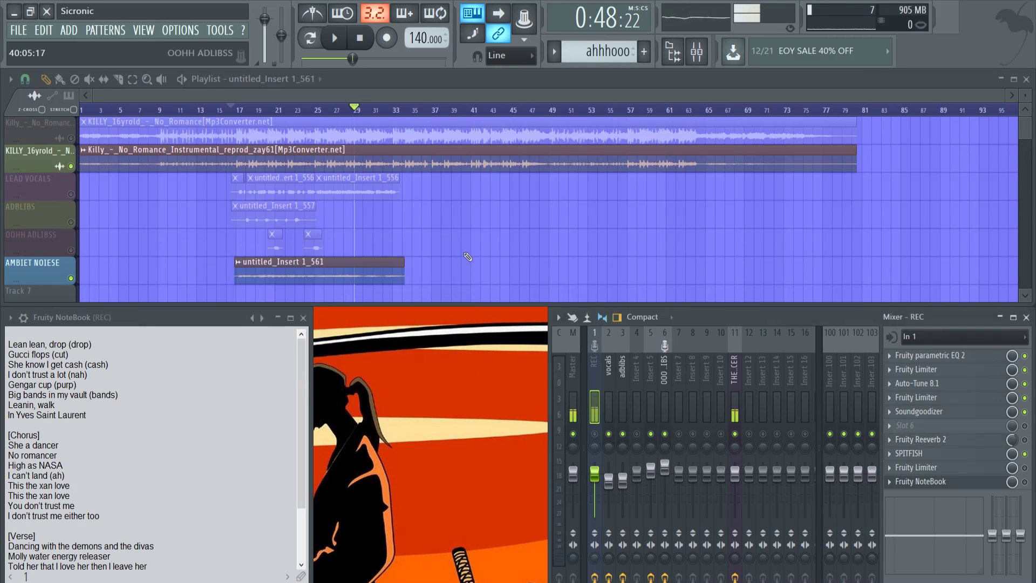
Unmute the OOHH ADLIBSS, ADBLIBS and LEAD VOCALS playlist tracks and replay the full arrangement from the start of the vocal clips.
click(71, 250)
click(70, 223)
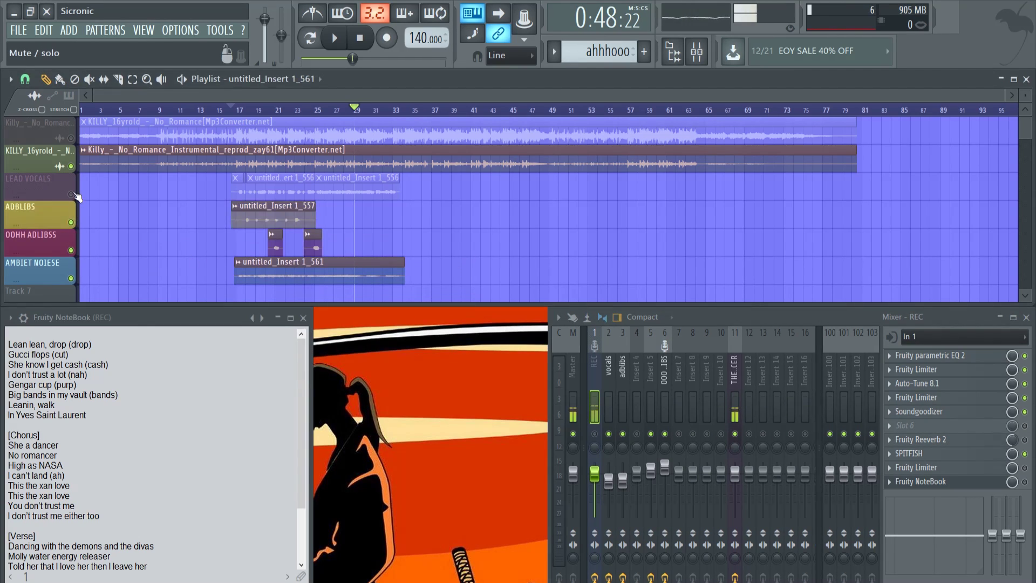
click(71, 194)
drag(352, 58, 330, 58)
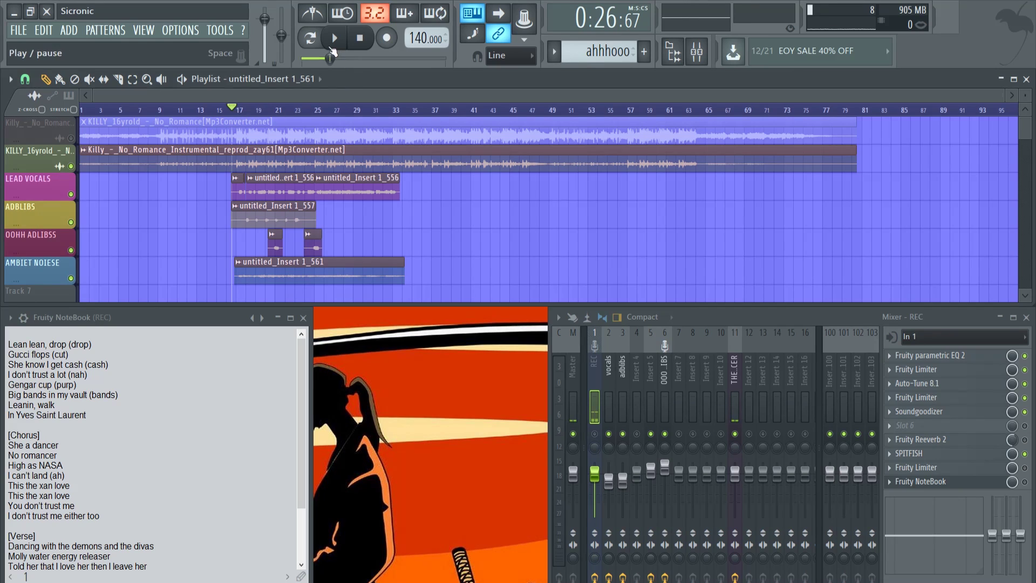
click(333, 42)
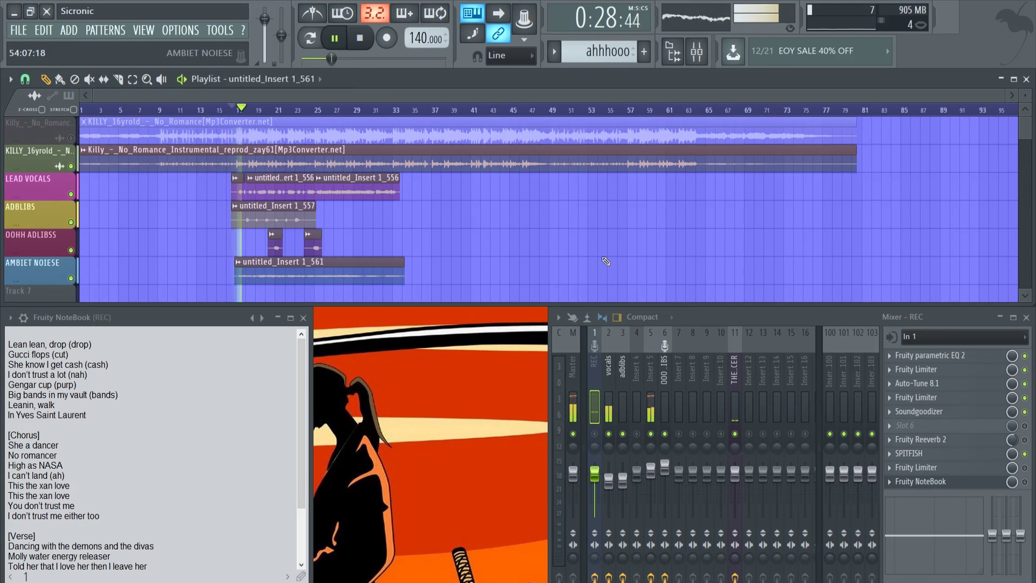